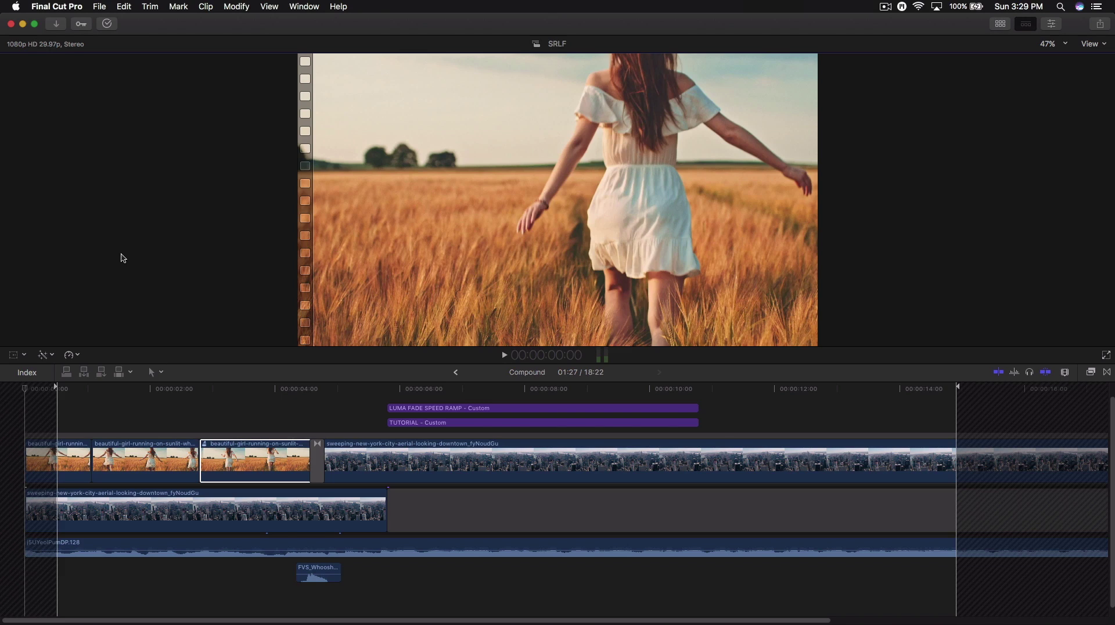
Scrub and play through the slow-motion wheat field as it blends into the New York aerial
{"action": "left_click_drag", "start_coordinate": [302, 390], "coordinate": [96, 396]}
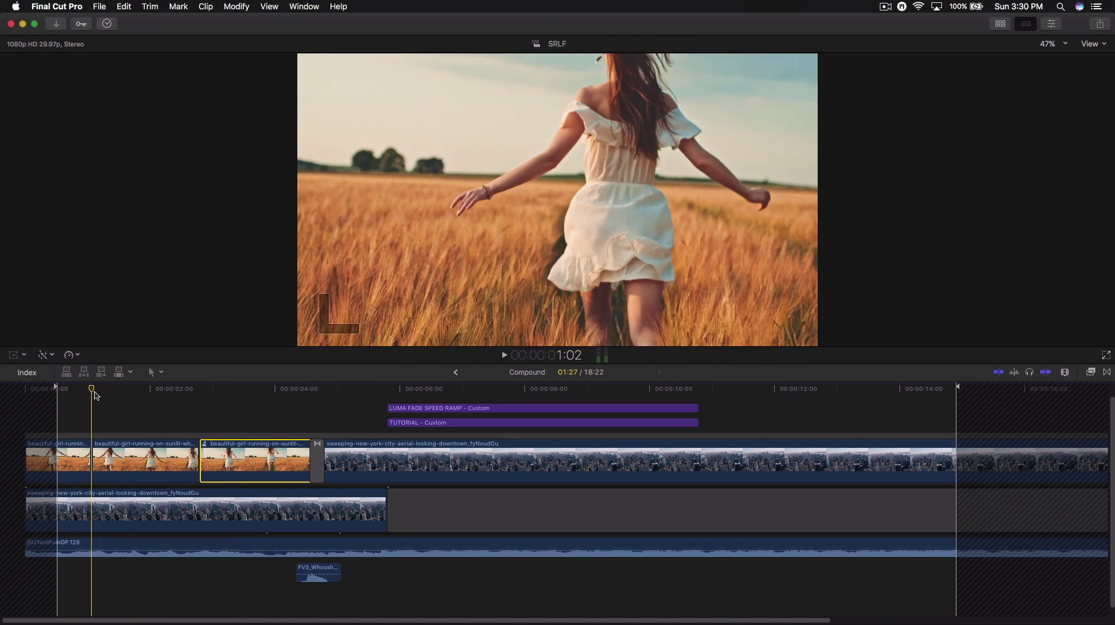
{"action": "left_click", "coordinate": [174, 547]}
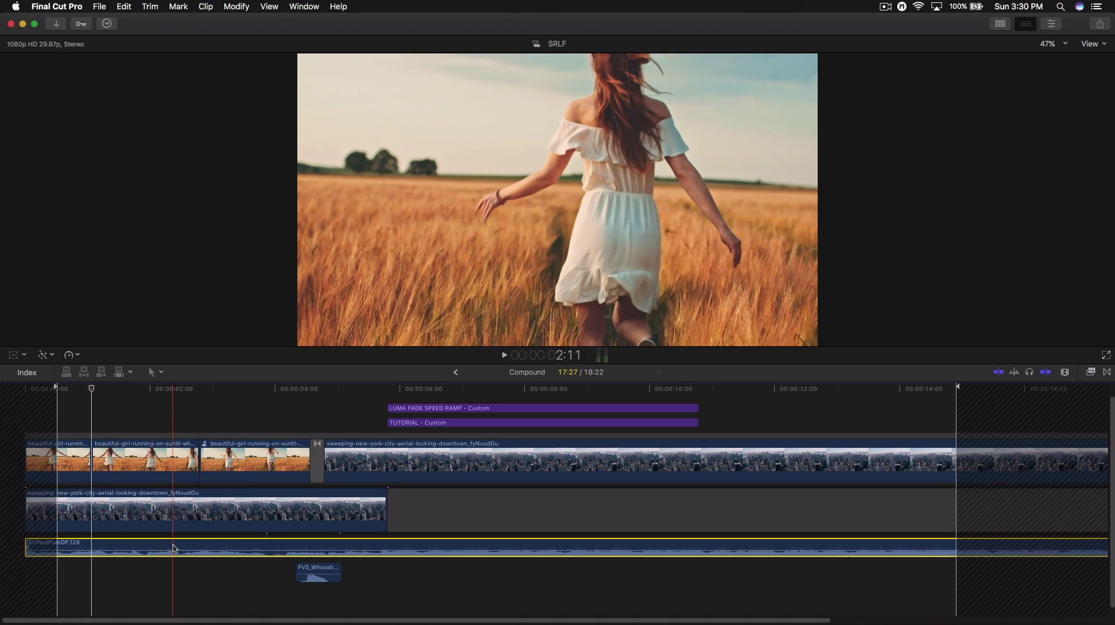
{"action": "left_click_drag", "start_coordinate": [95, 393], "coordinate": [84, 393]}
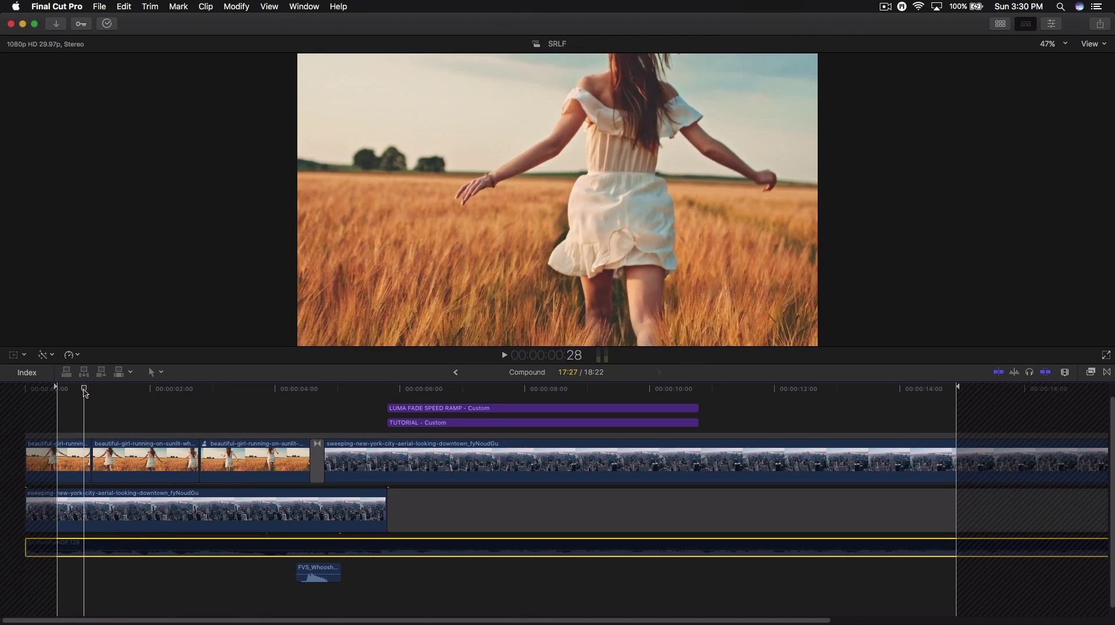
{"action": "key", "text": "space"}
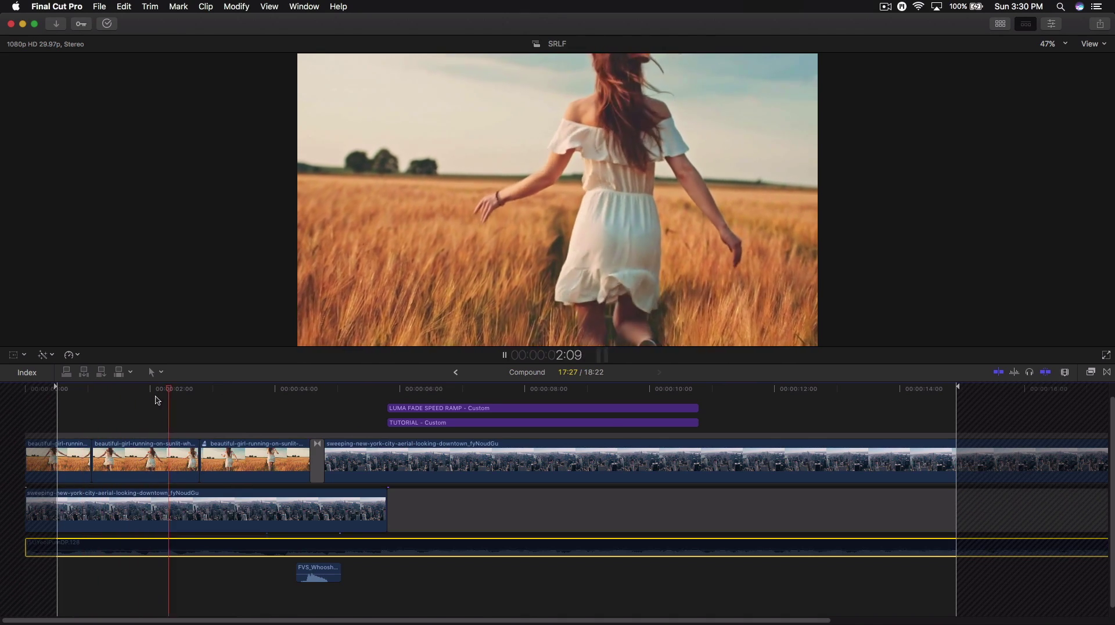
{"action": "key", "text": "space"}
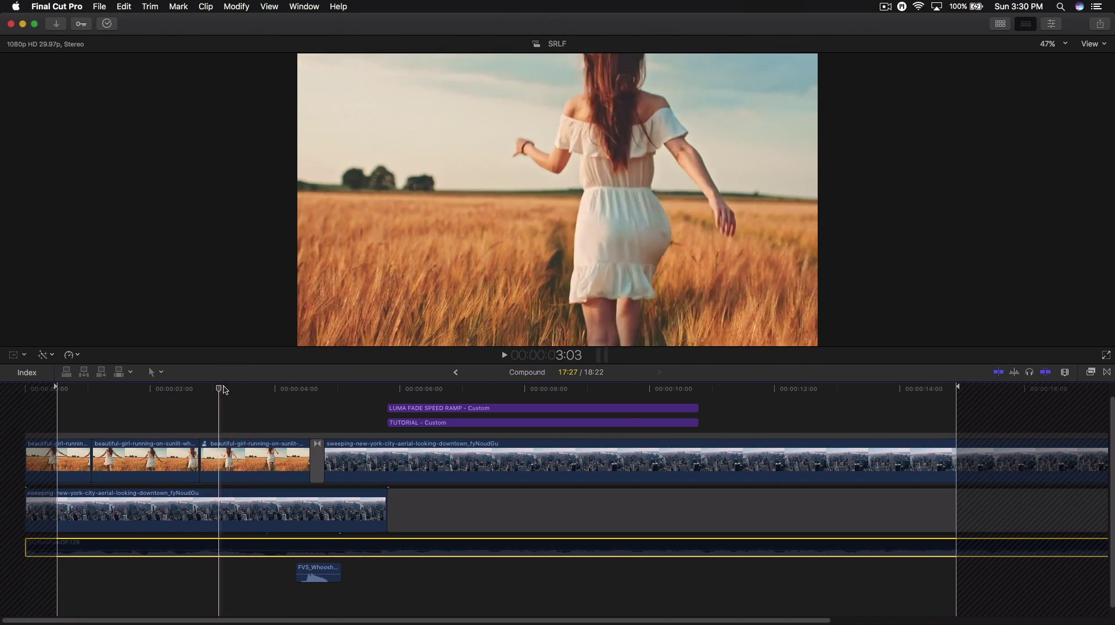
{"action": "key", "text": "space"}
{"action": "key", "text": "space"}
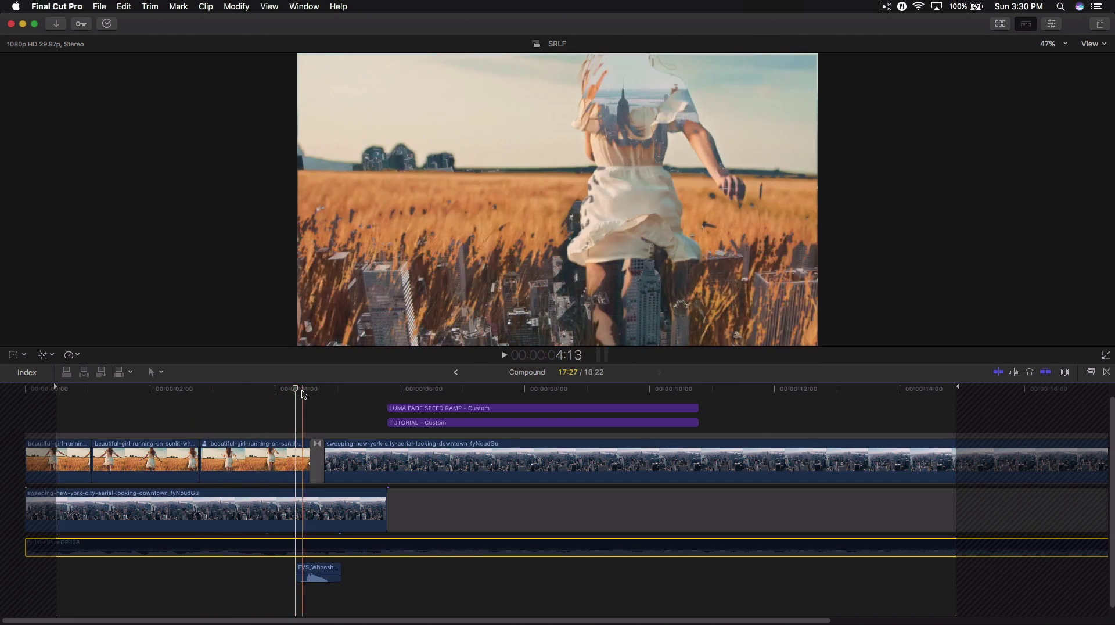
{"action": "left_click", "coordinate": [290, 392]}
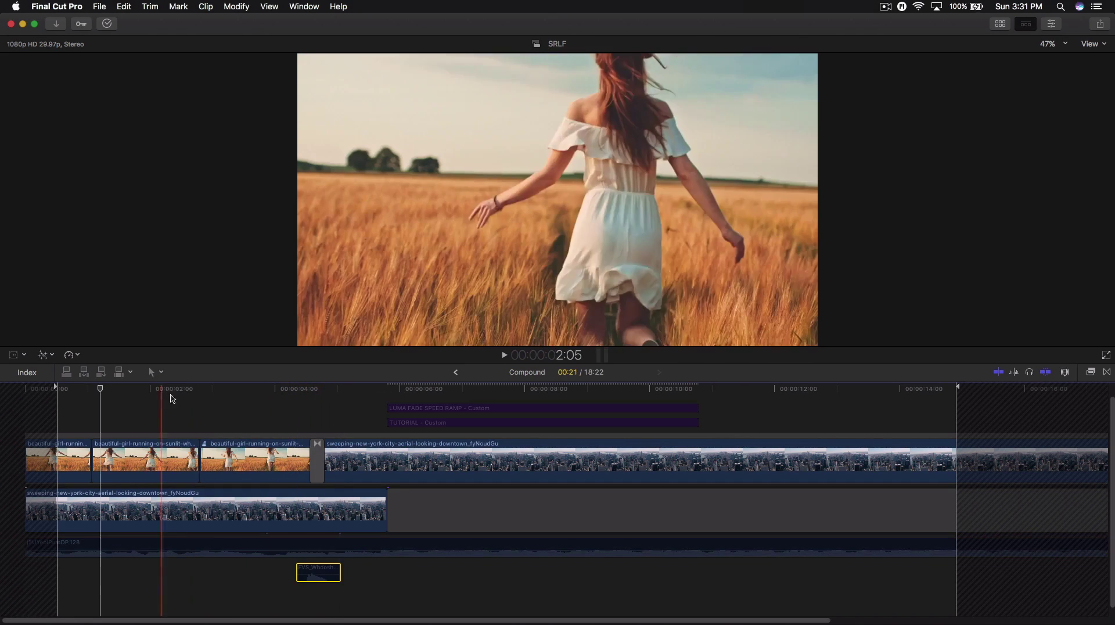
Park the project playhead near 2:13, step into the Compound clip, and move to about 3:12
{"action": "left_click", "coordinate": [455, 372]}
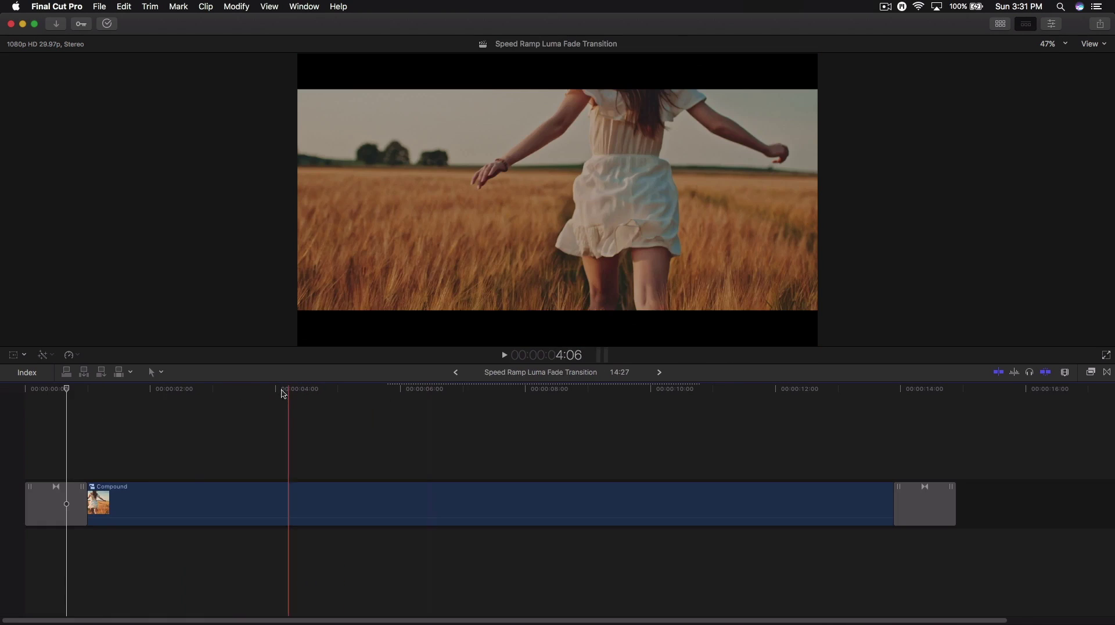
{"action": "left_click", "coordinate": [210, 390]}
{"action": "left_click", "coordinate": [197, 392]}
{"action": "left_click", "coordinate": [178, 390]}
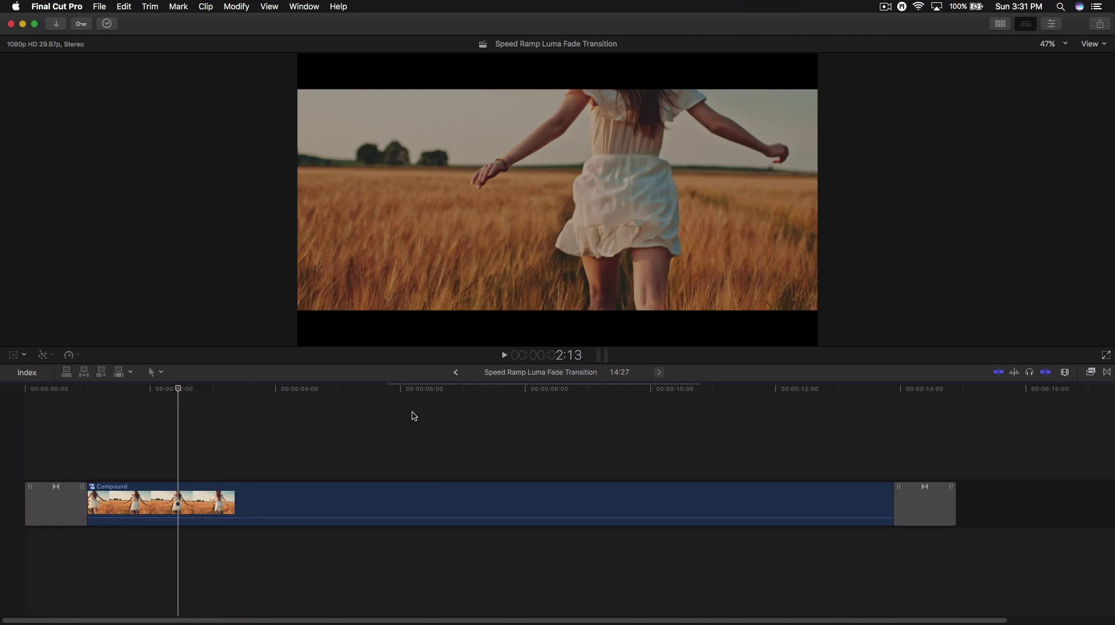
{"action": "key", "text": "super+bracketright"}
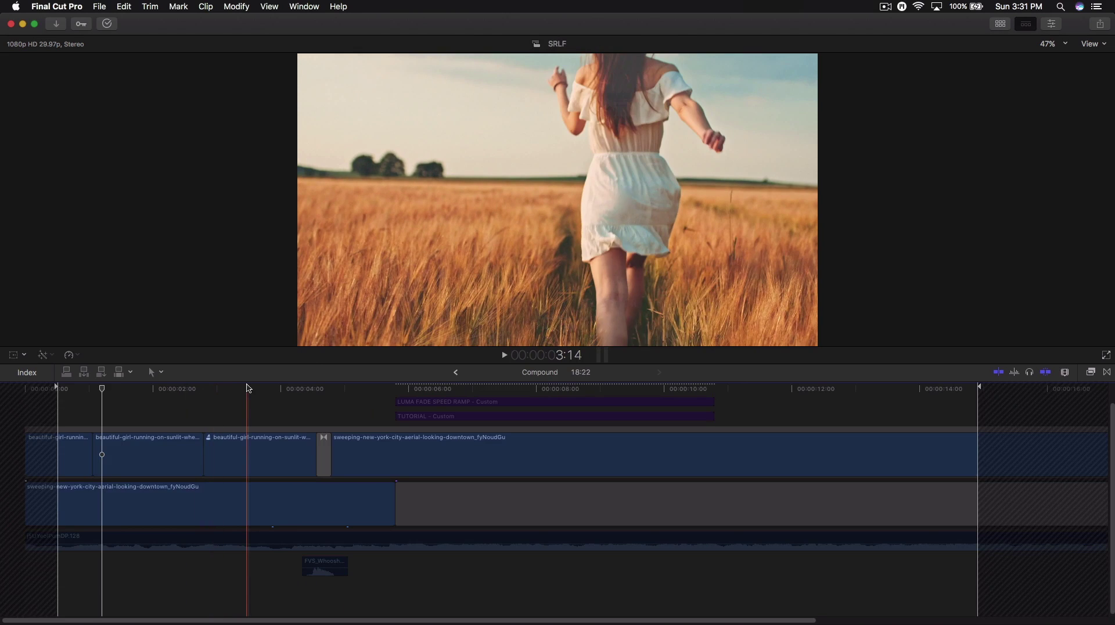
{"action": "left_click", "coordinate": [243, 394]}
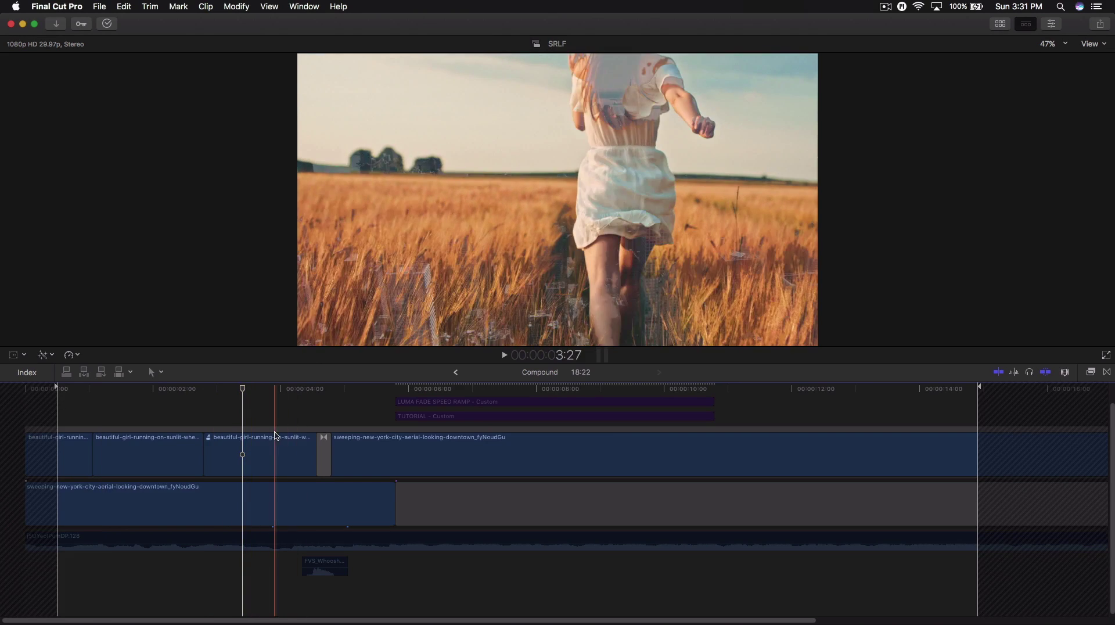
Inspect the third wheat-field clip's options, then go up and reopen the Compound clip
{"action": "left_click", "coordinate": [287, 450]}
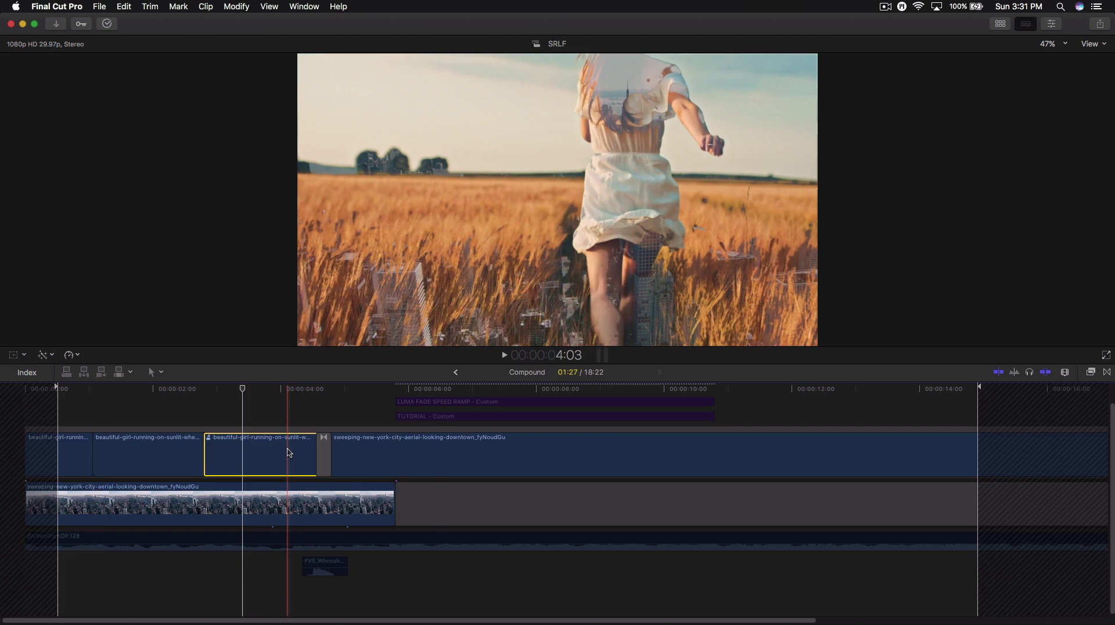
{"action": "right_click", "coordinate": [287, 451]}
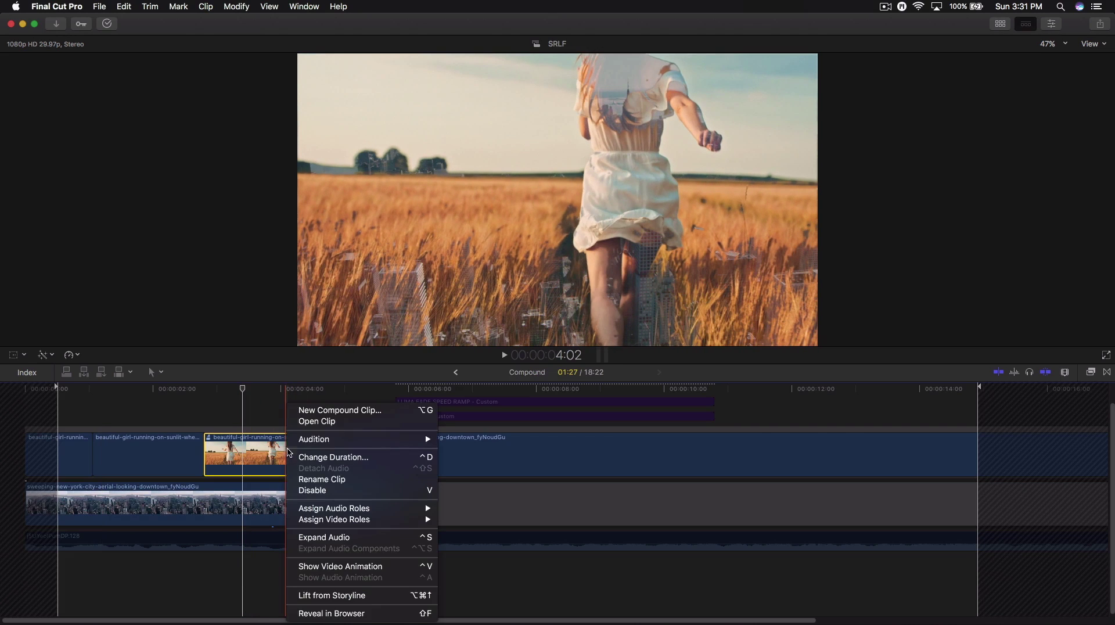
{"action": "left_click", "coordinate": [258, 444]}
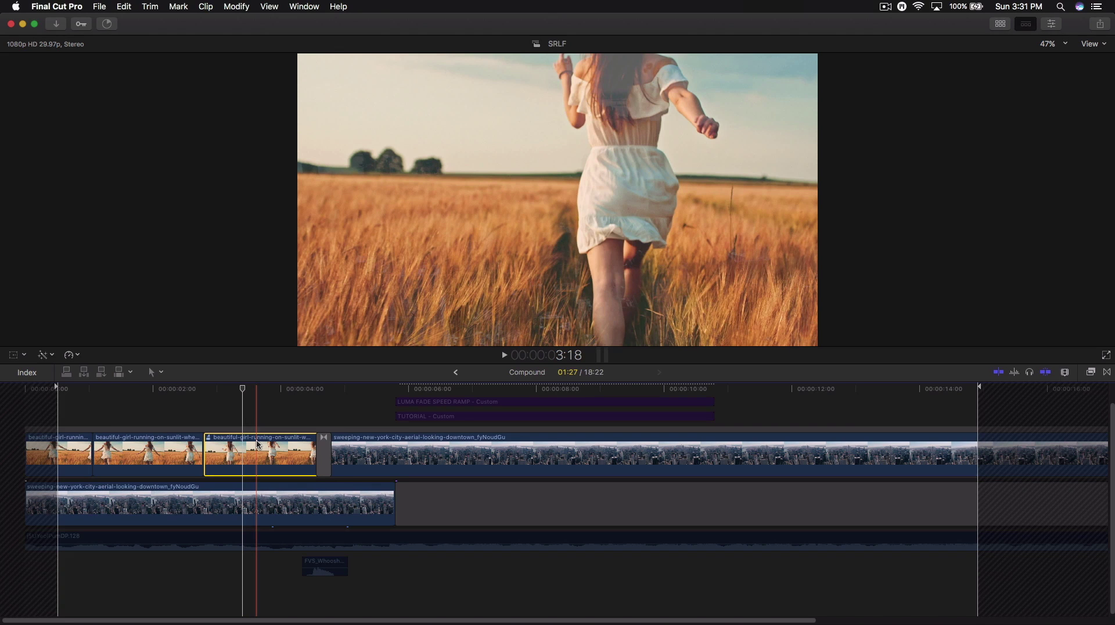
{"action": "left_click", "coordinate": [455, 372]}
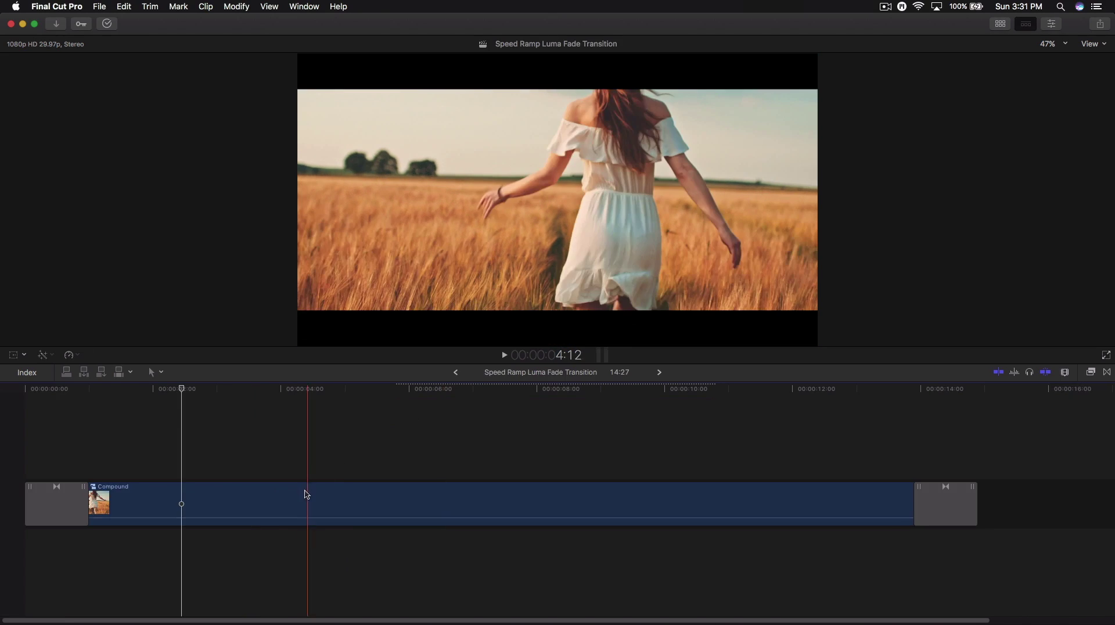
{"action": "left_click", "coordinate": [284, 491]}
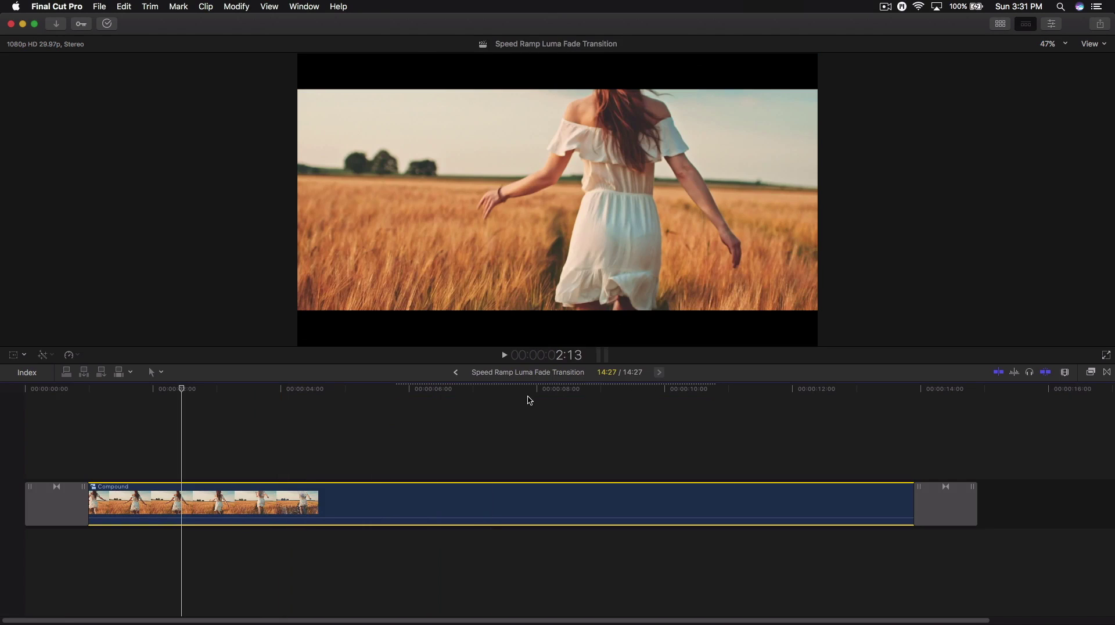
{"action": "key", "text": "ctrl+Down"}
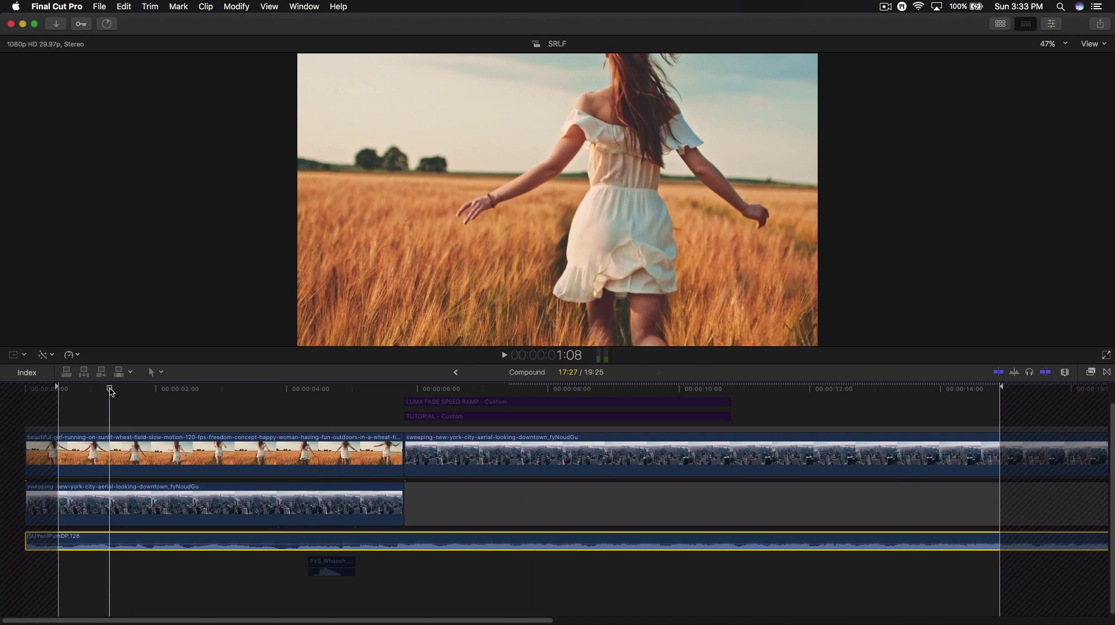
Split the long wheat-field clip into three pieces and slow the middle piece to 50%
{"action": "left_click", "coordinate": [114, 449]}
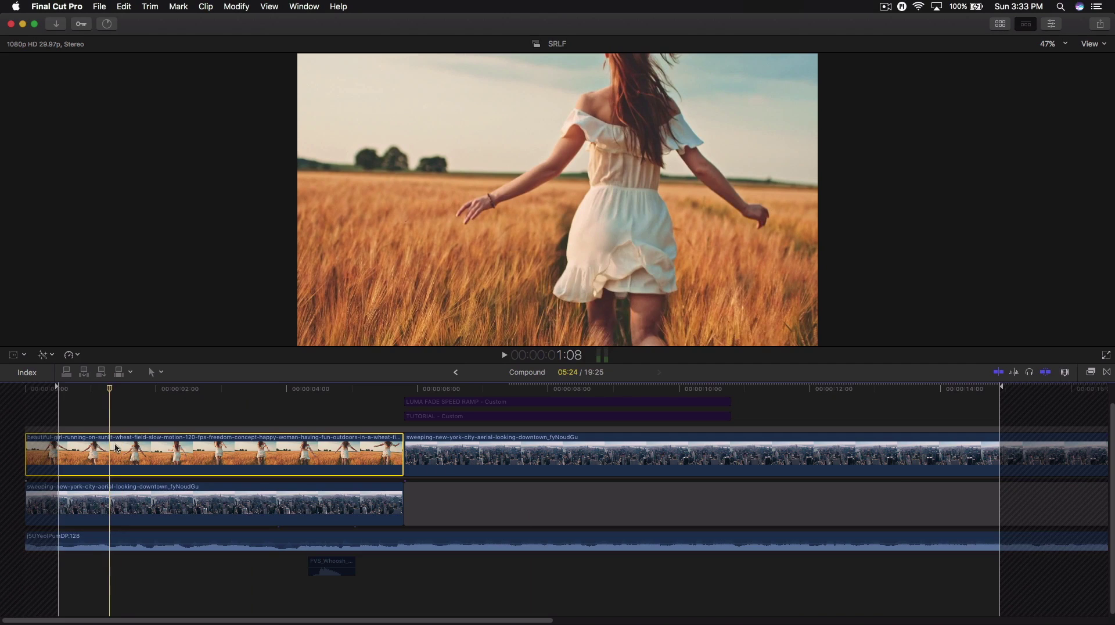
{"action": "key", "text": "super+b"}
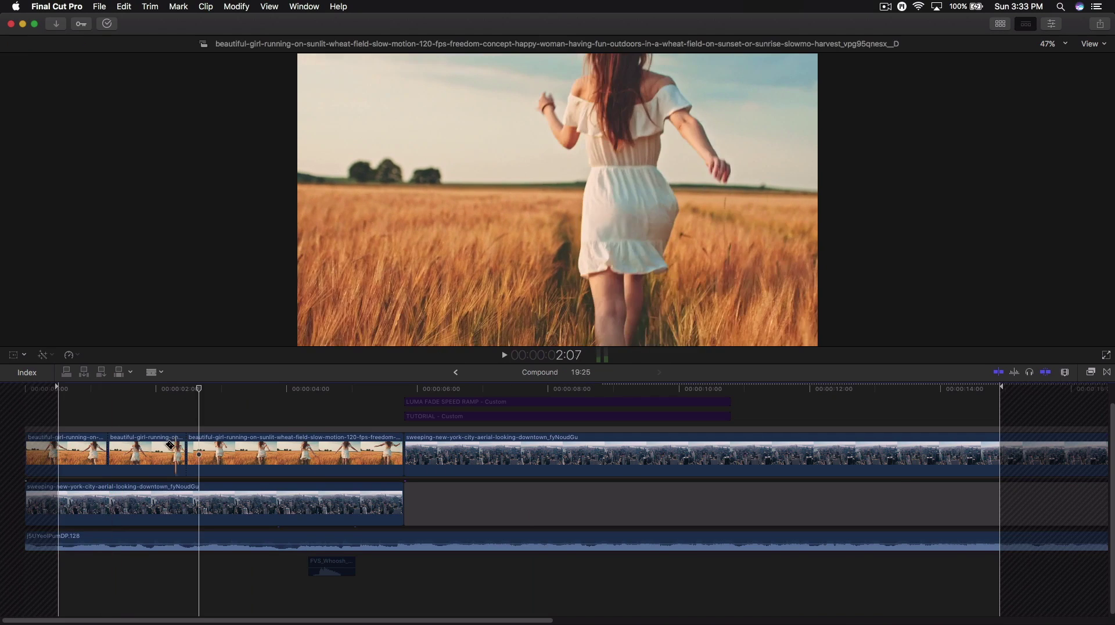
{"action": "left_click", "coordinate": [114, 449]}
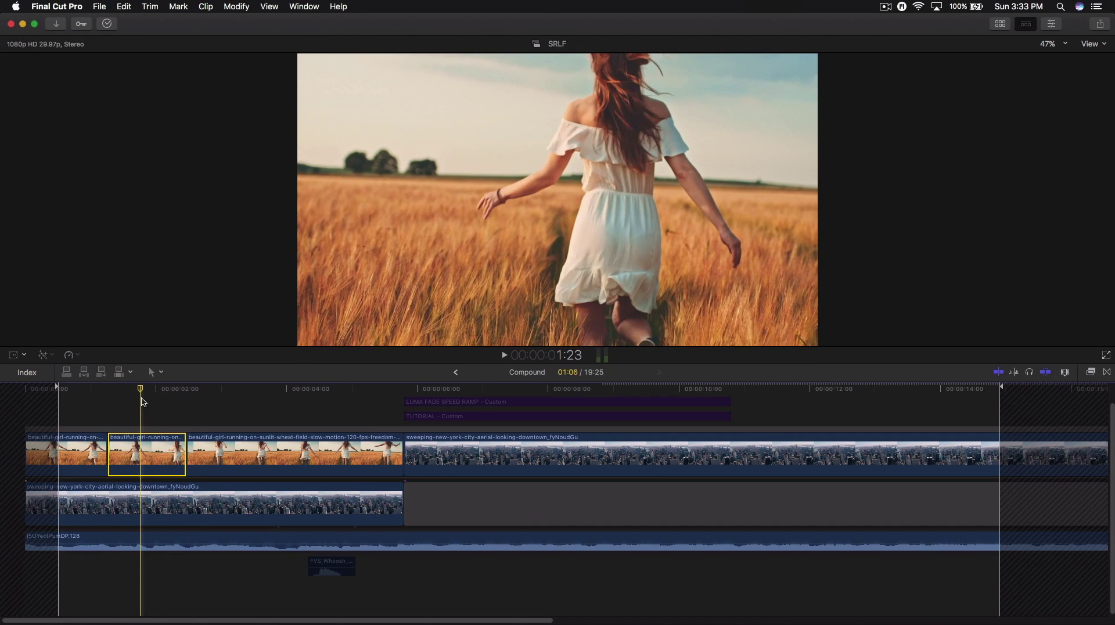
{"action": "left_click", "coordinate": [73, 358]}
{"action": "left_click", "coordinate": [71, 355]}
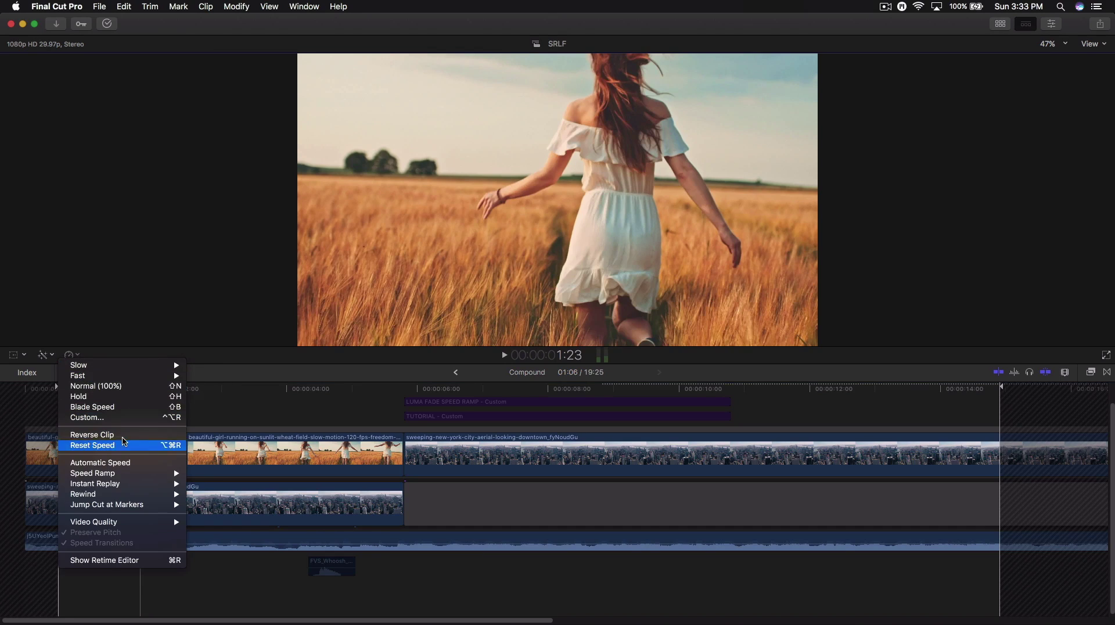
{"action": "mouse_move", "coordinate": [142, 365]}
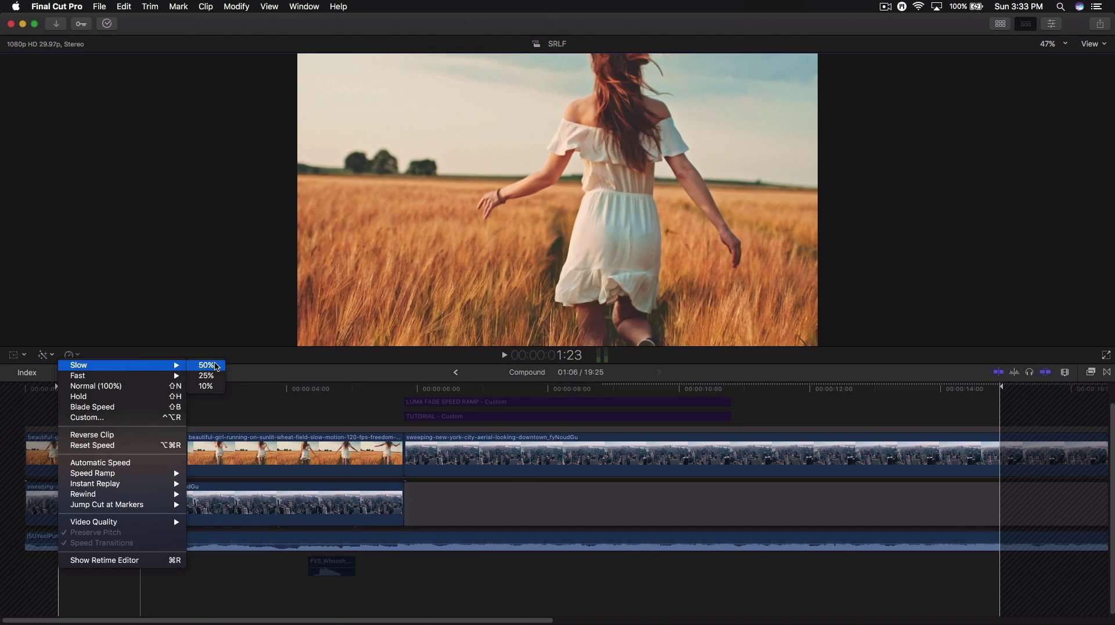
{"action": "left_click", "coordinate": [207, 366]}
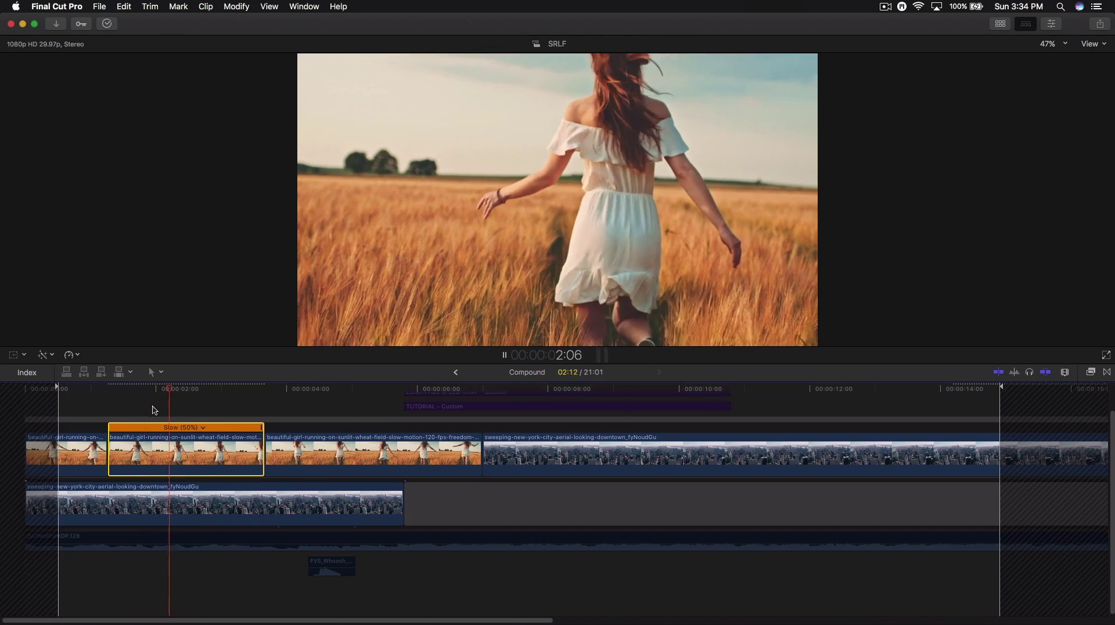
{"action": "left_click", "coordinate": [196, 388]}
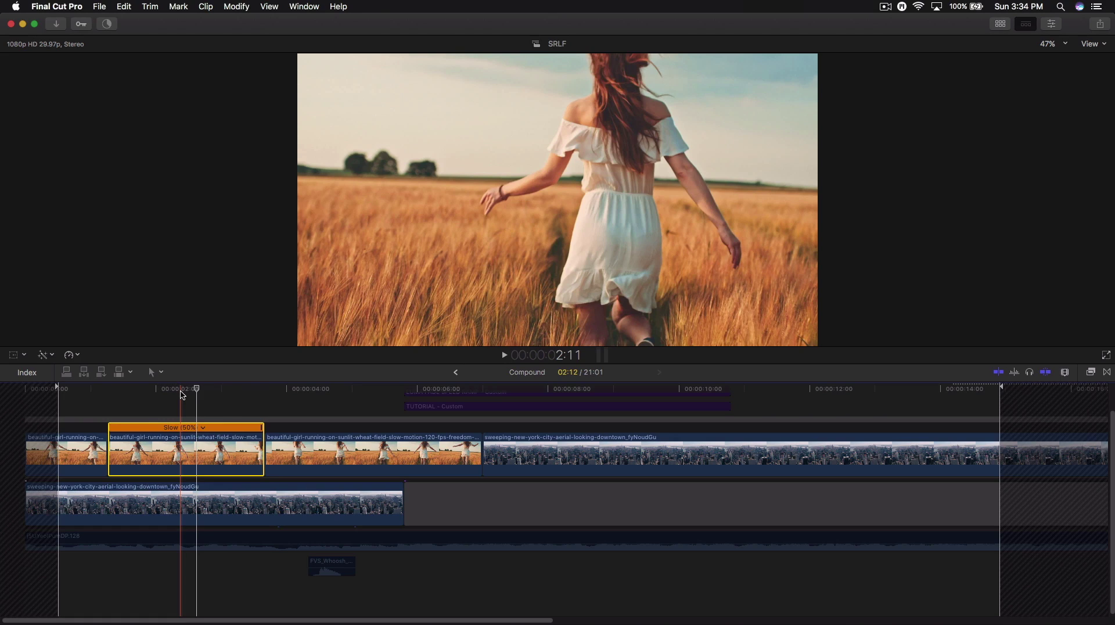
Apply Optical Flow video quality to the slowed clip and replay it to review the motion
{"action": "left_click", "coordinate": [70, 355]}
{"action": "mouse_move", "coordinate": [127, 522]}
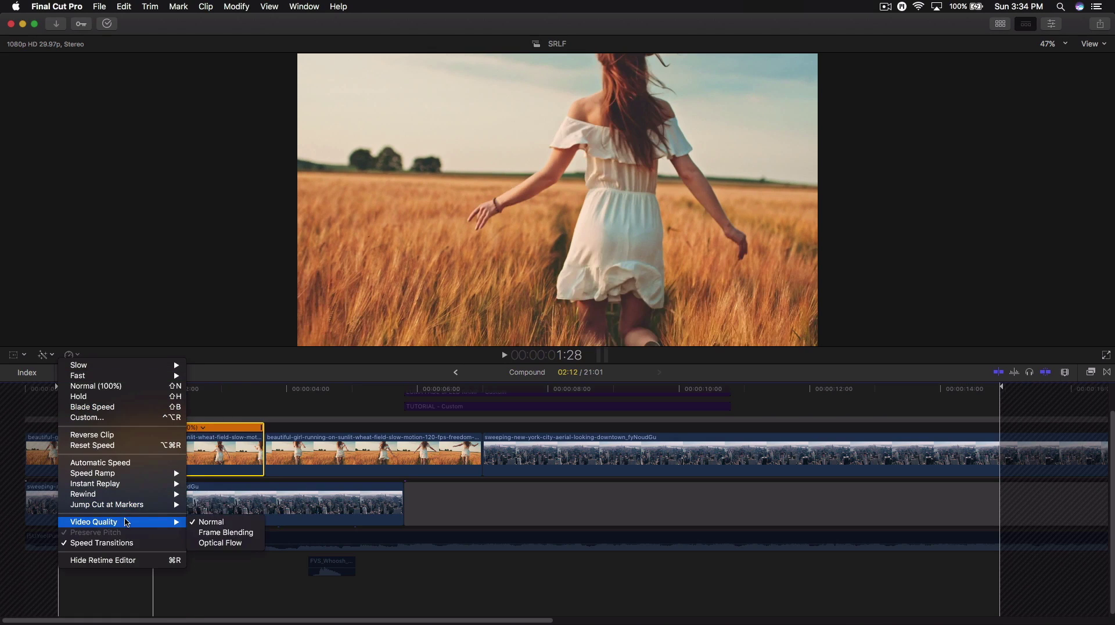
{"action": "left_click", "coordinate": [220, 543]}
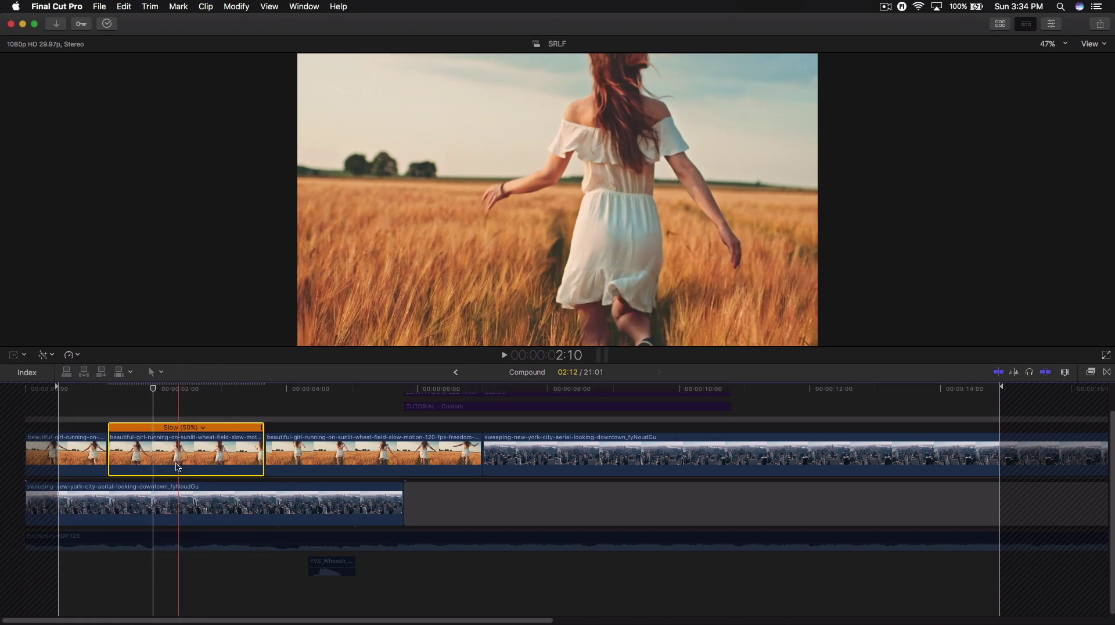
{"action": "key", "text": "space"}
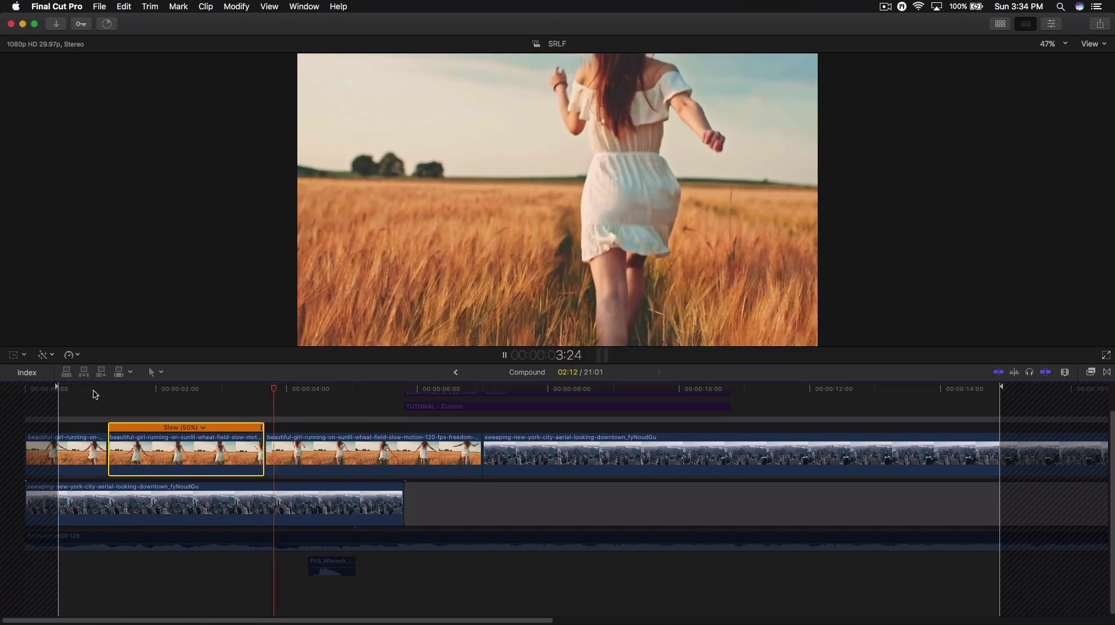
{"action": "left_click", "coordinate": [204, 390]}
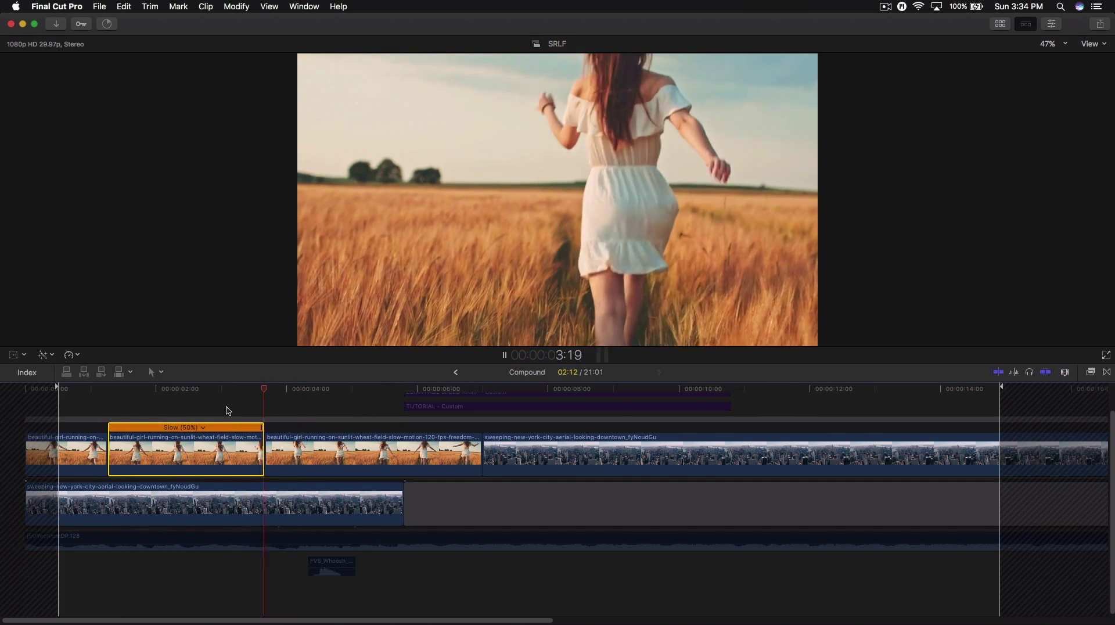
{"action": "left_click", "coordinate": [298, 457]}
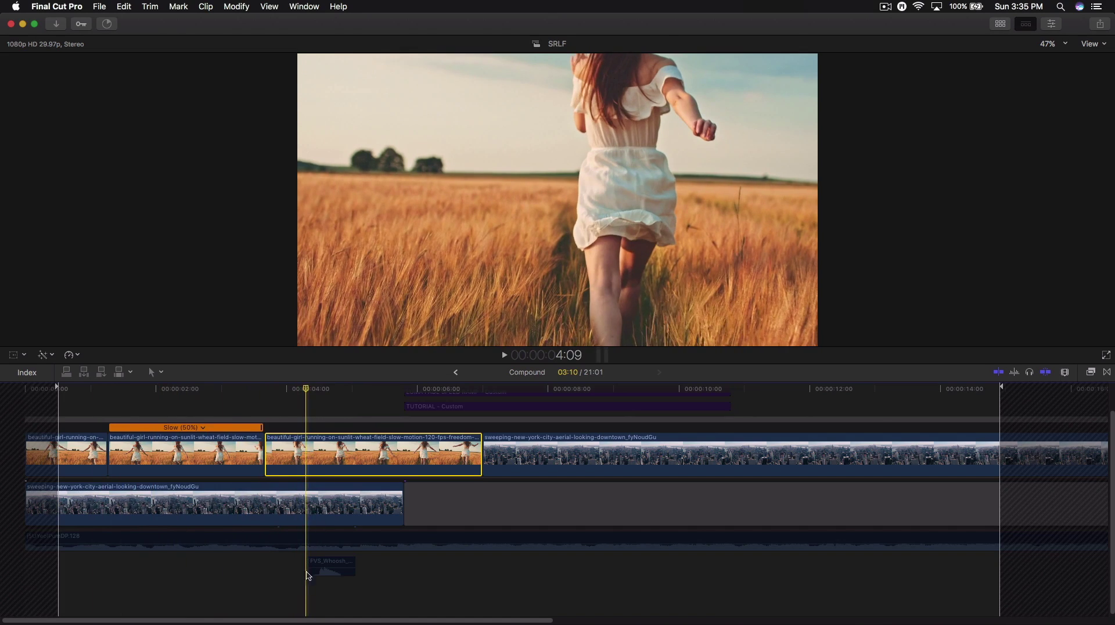
Apply the Keyer effect from the Keying category to the third wheat-field clip
{"action": "key", "text": "super+5"}
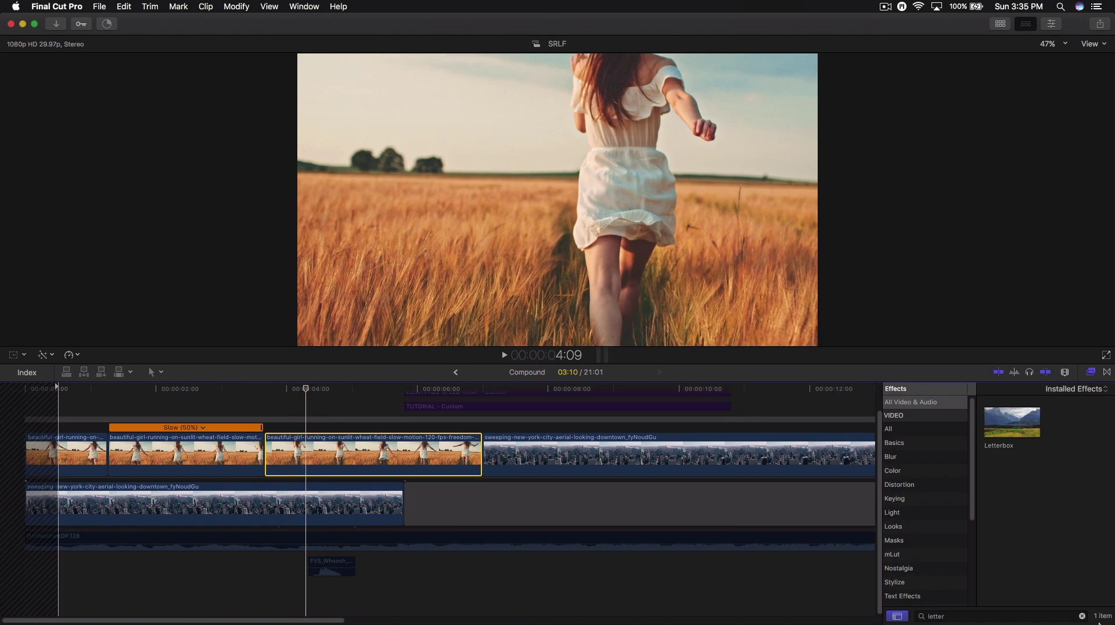
{"action": "left_click", "coordinate": [1082, 616]}
{"action": "scroll", "coordinate": [907, 451], "scroll_direction": "down", "scroll_amount": 3}
{"action": "left_click", "coordinate": [897, 422]}
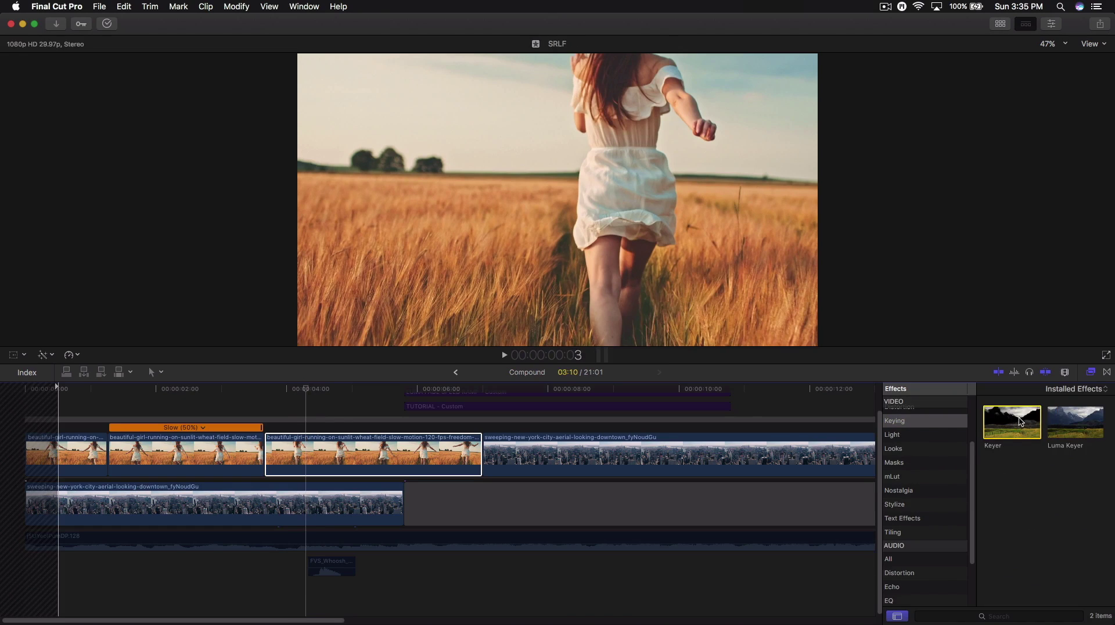
{"action": "left_click", "coordinate": [1008, 429]}
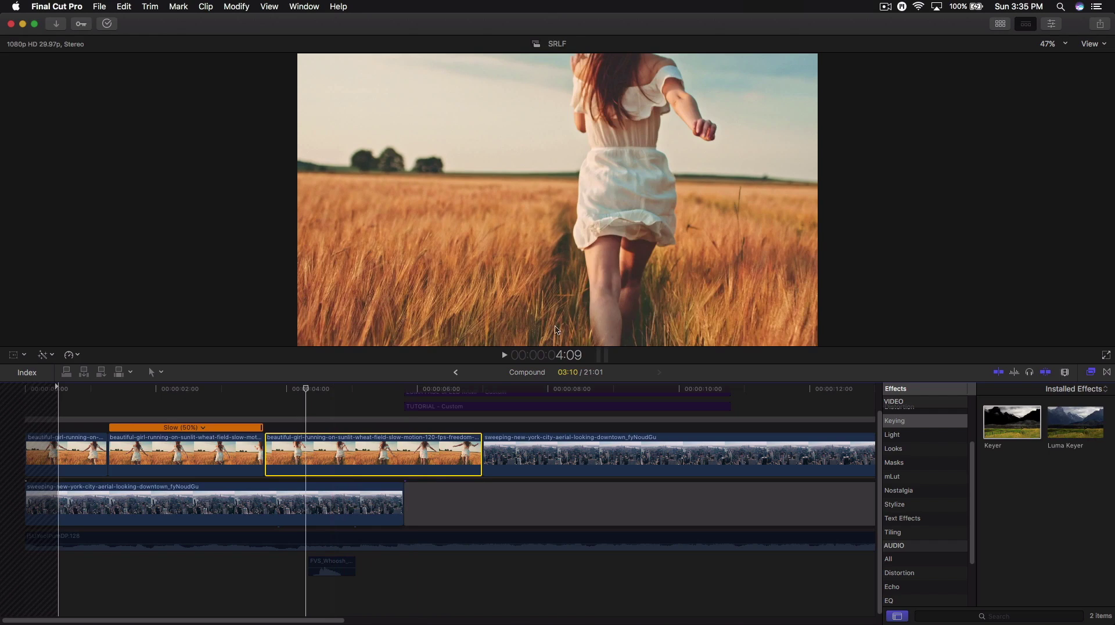
{"action": "left_click_drag", "start_coordinate": [1003, 424], "coordinate": [332, 440]}
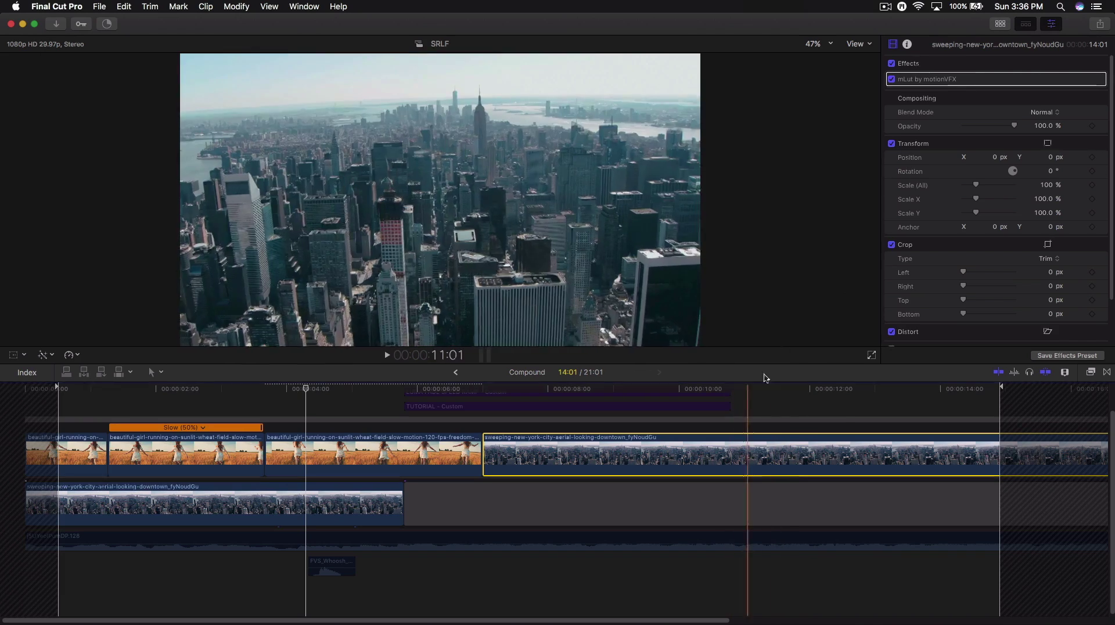
Toggle the New York aerial's mLut colour look off and back on to compare
{"action": "left_click", "coordinate": [796, 456]}
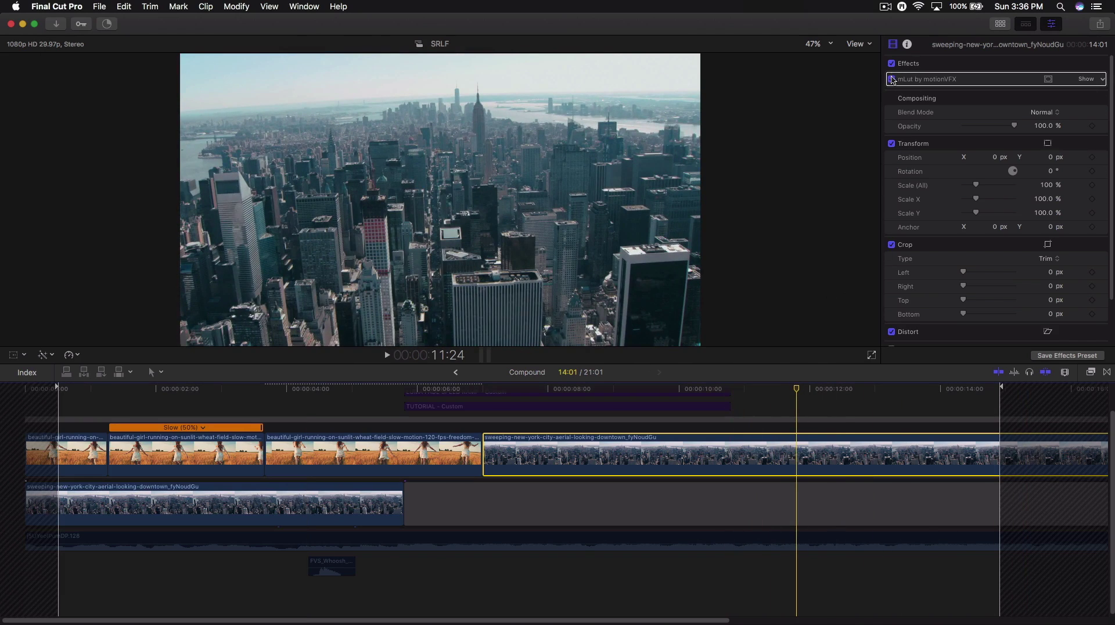
{"action": "left_click", "coordinate": [893, 79]}
{"action": "left_click", "coordinate": [892, 80]}
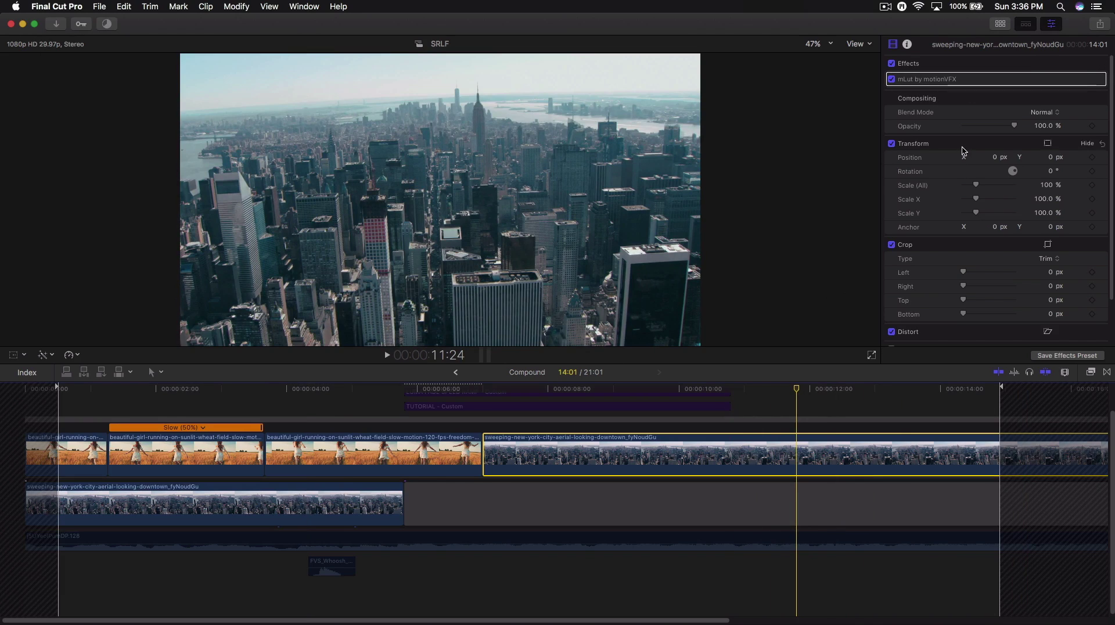
Select the third wheat-field clip at about 4:10 and start Keyer colour sampling
{"action": "left_click", "coordinate": [344, 450]}
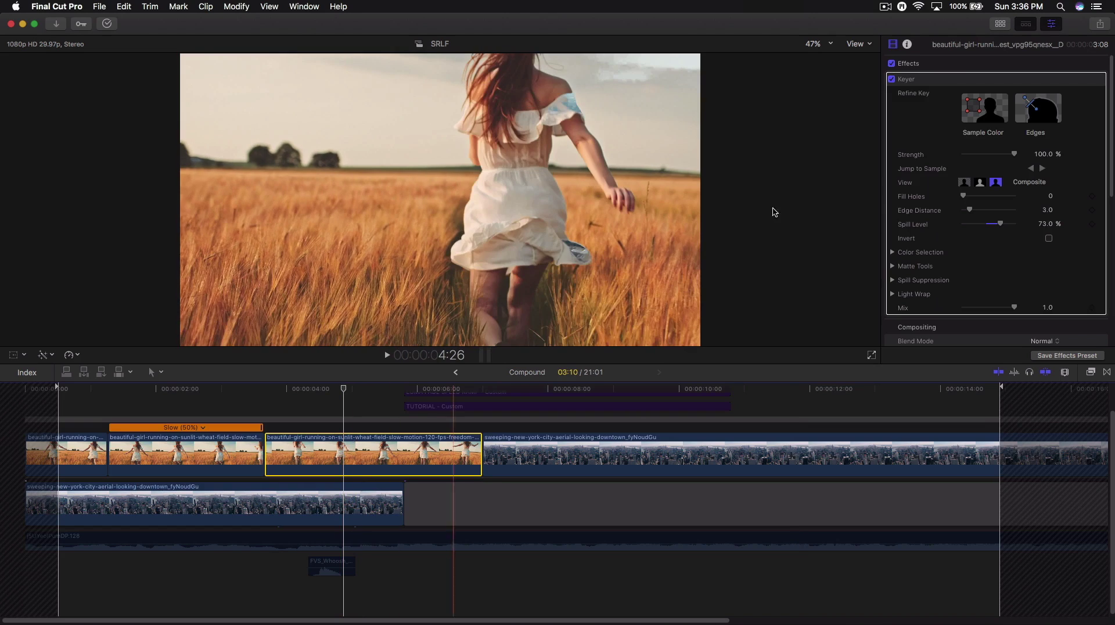
{"action": "left_click_drag", "start_coordinate": [328, 390], "coordinate": [306, 392]}
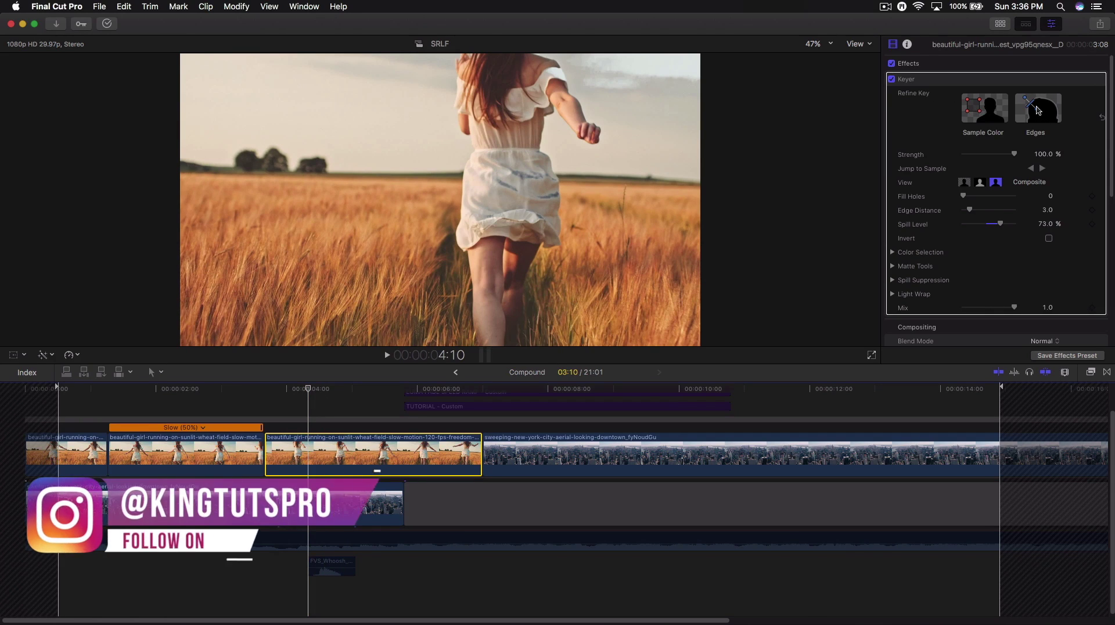
{"action": "left_click", "coordinate": [982, 112]}
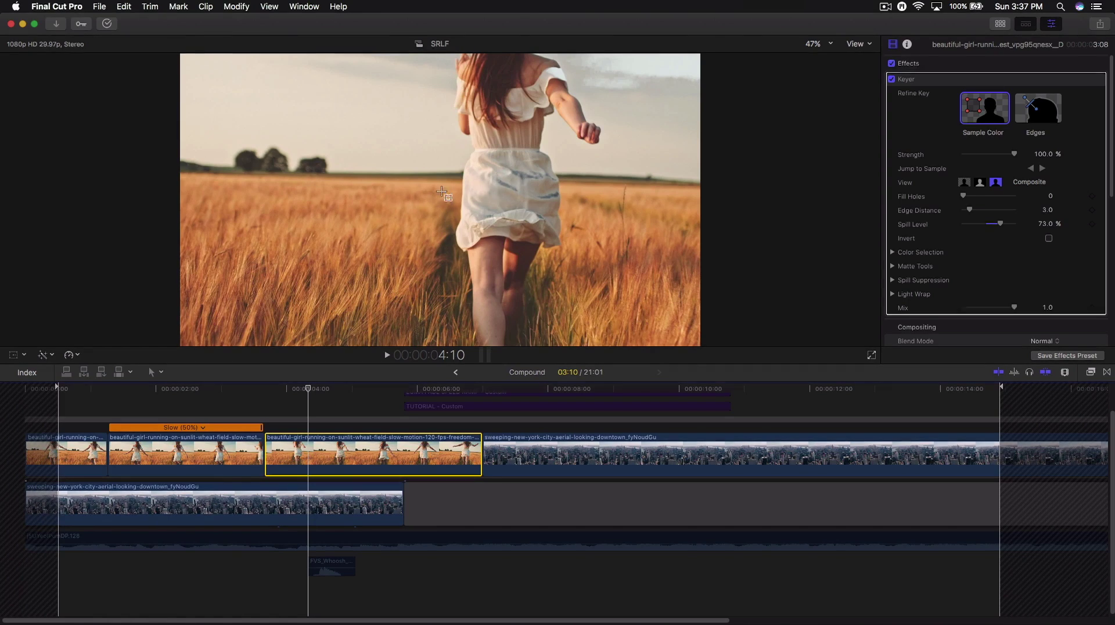
Sample the dress colour, lower Fill Holes to 1.73, and invert the key to reveal the city
{"action": "left_click_drag", "start_coordinate": [493, 198], "coordinate": [508, 208]}
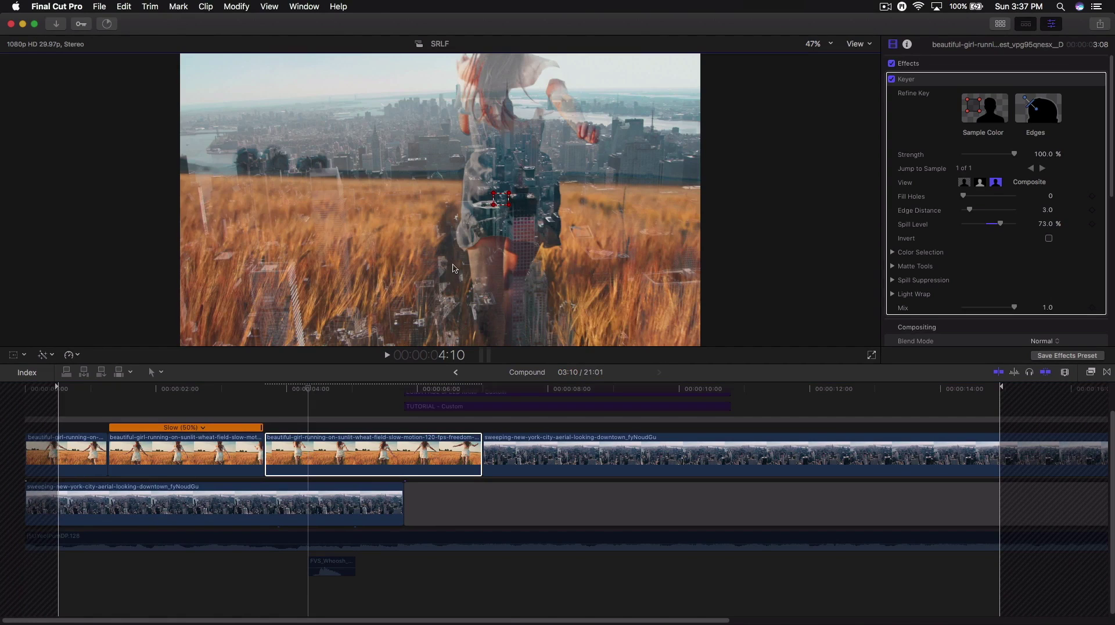
{"action": "left_click_drag", "start_coordinate": [510, 205], "coordinate": [502, 202]}
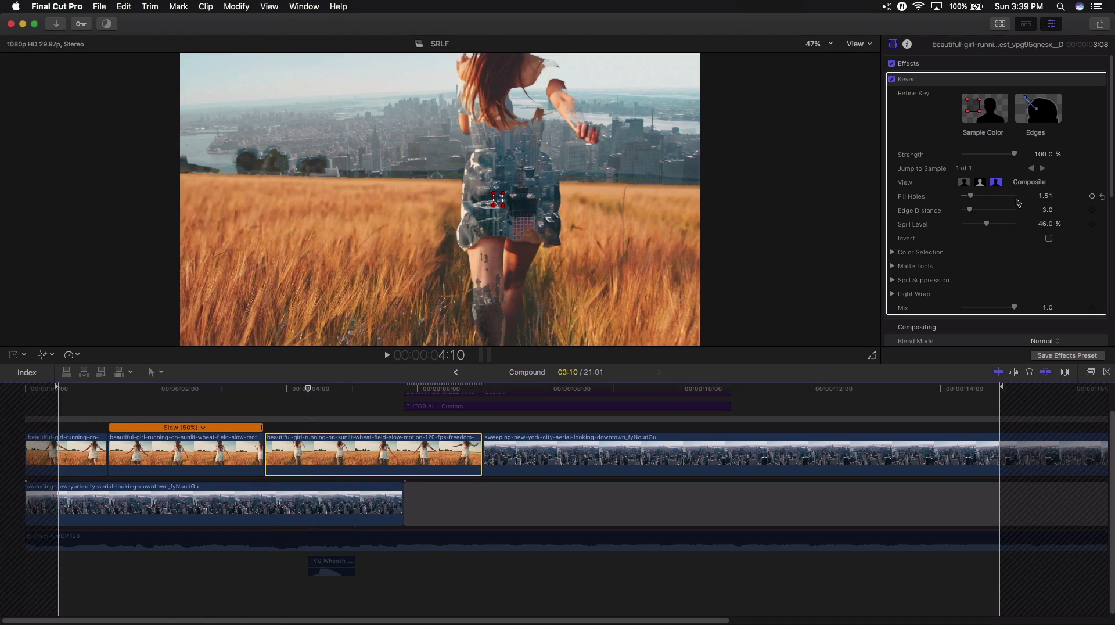
{"action": "left_click_drag", "start_coordinate": [971, 200], "coordinate": [973, 198]}
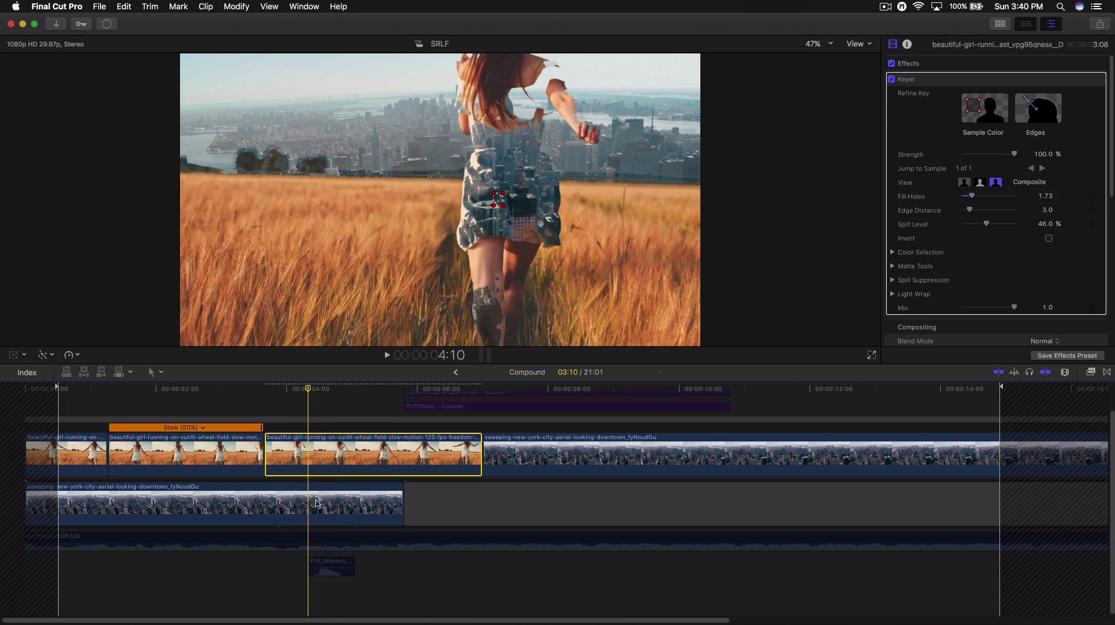
{"action": "left_click", "coordinate": [1049, 239]}
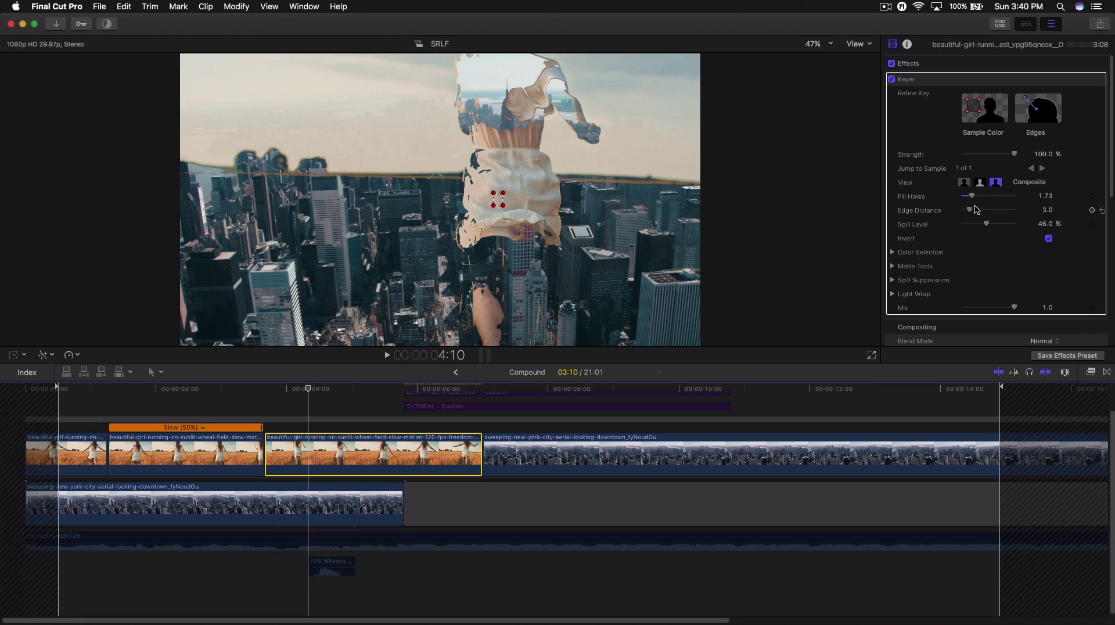
Raise Fill Holes to 10, set Shrink/Expand to 10 and Soften to 1.07, and enlarge the sample box
{"action": "left_click_drag", "start_coordinate": [979, 197], "coordinate": [1020, 199]}
{"action": "scroll", "coordinate": [900, 258], "scroll_direction": "down", "scroll_amount": 1}
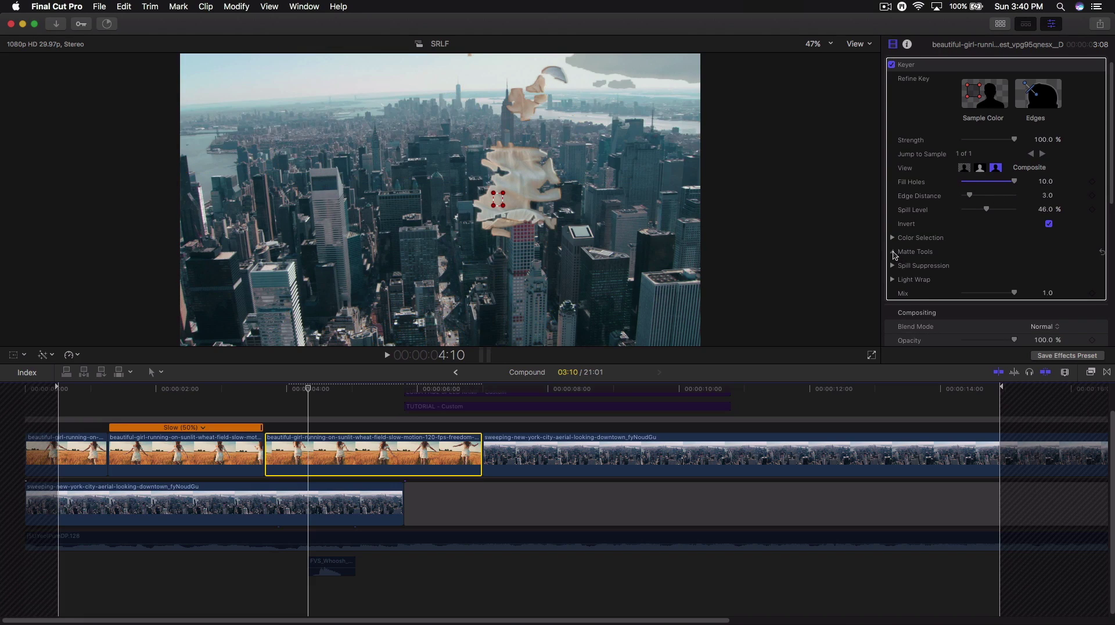
{"action": "left_click", "coordinate": [893, 252]}
{"action": "scroll", "coordinate": [957, 259], "scroll_direction": "down", "scroll_amount": 1}
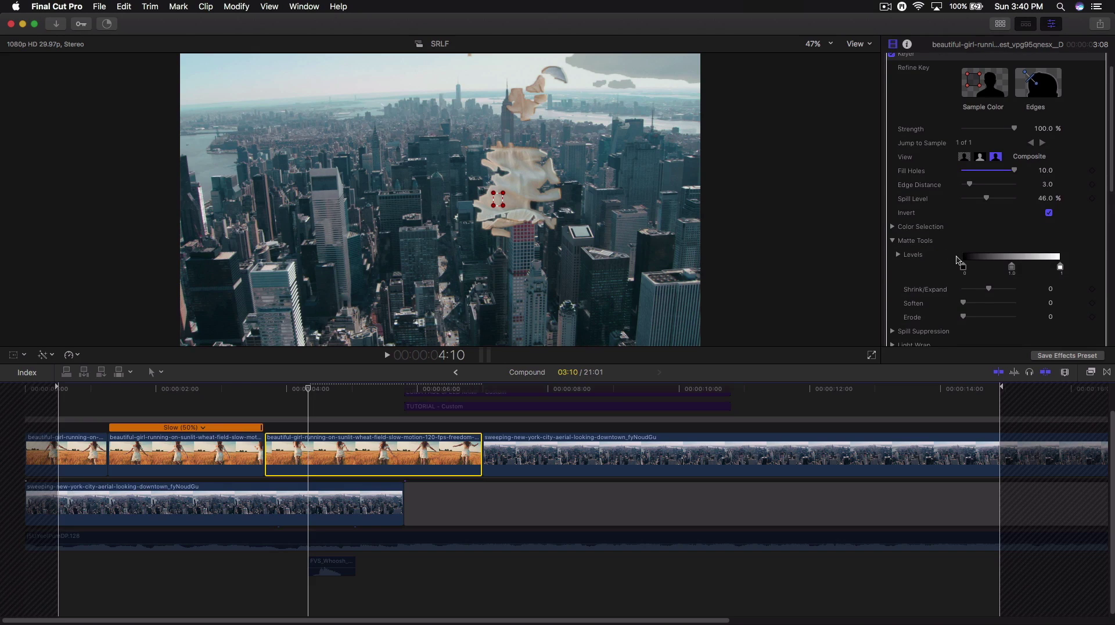
{"action": "scroll", "coordinate": [958, 260], "scroll_direction": "down", "scroll_amount": 1}
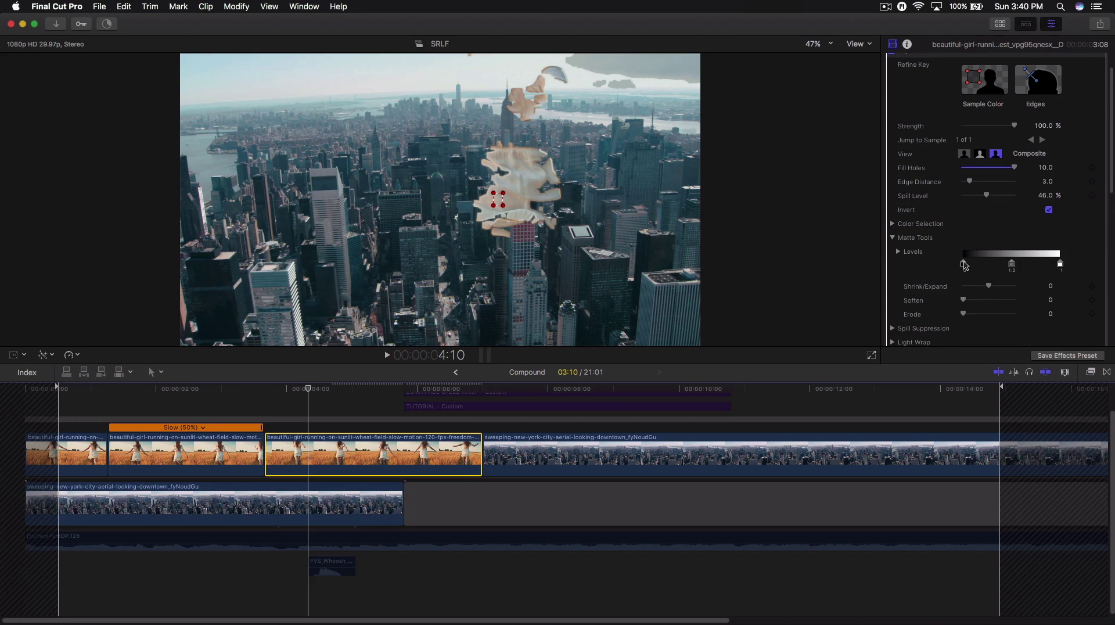
{"action": "left_click_drag", "start_coordinate": [962, 263], "coordinate": [997, 263]}
{"action": "left_click_drag", "start_coordinate": [503, 192], "coordinate": [525, 189]}
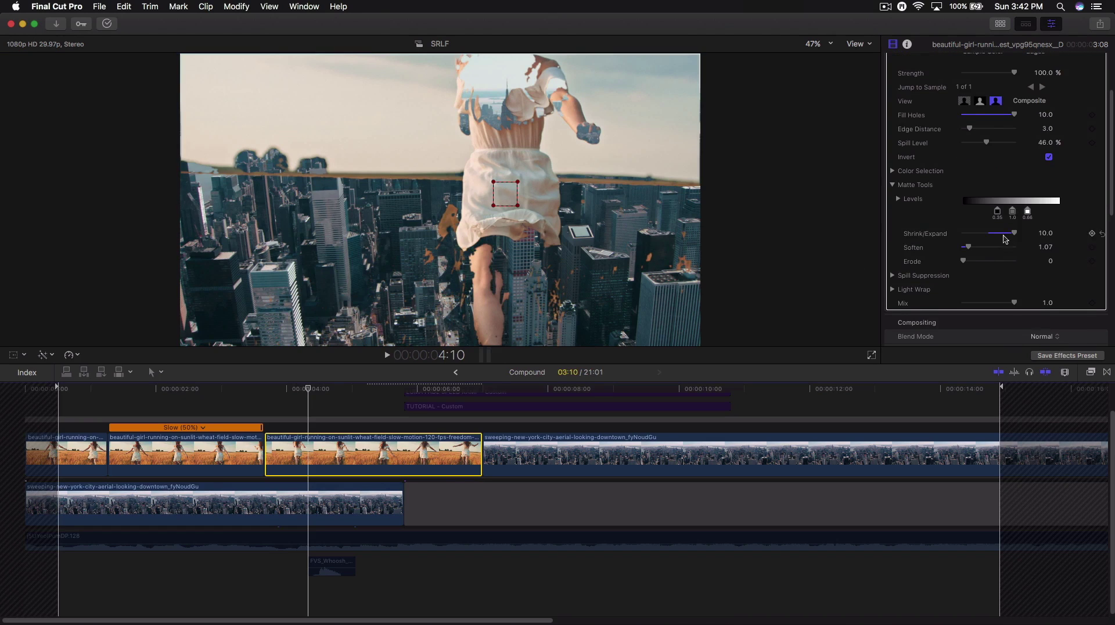
{"action": "scroll", "coordinate": [1005, 239], "scroll_direction": "up", "scroll_amount": 1}
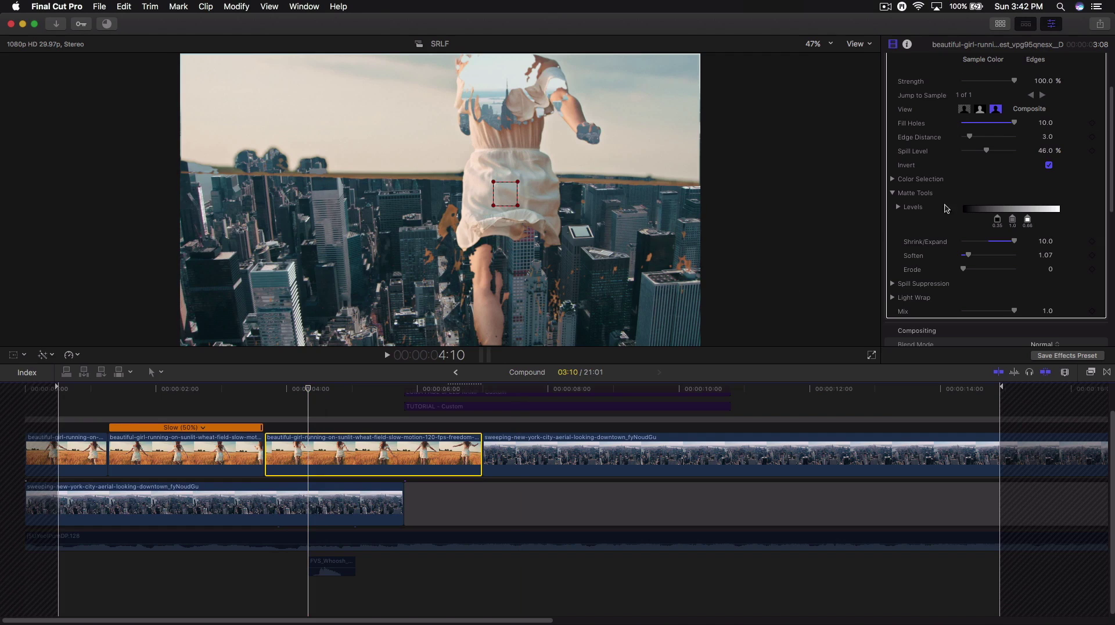
Shrink the sample region and keyframe the Keyer Mix at 0
{"action": "left_click_drag", "start_coordinate": [493, 205], "coordinate": [514, 186]}
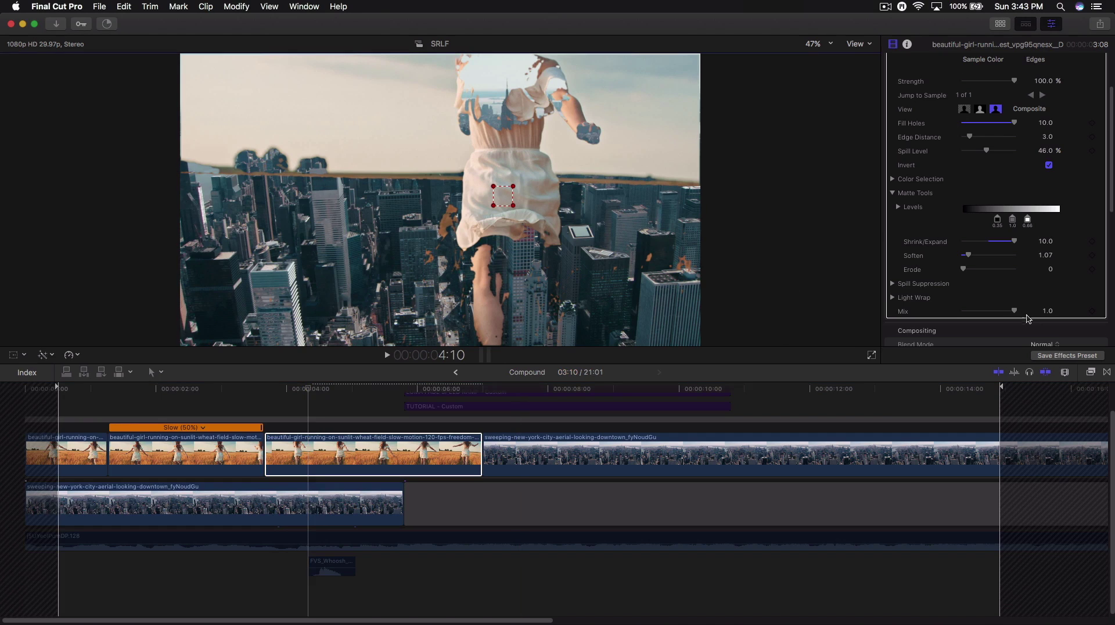
{"action": "left_click_drag", "start_coordinate": [1015, 312], "coordinate": [951, 312]}
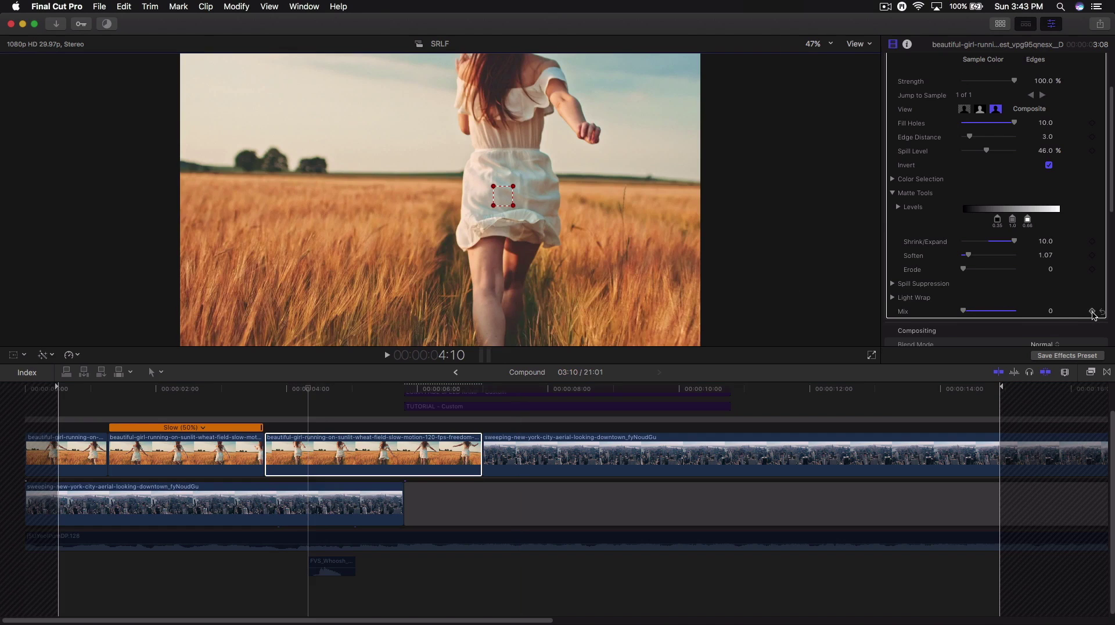
{"action": "left_click", "coordinate": [1092, 312]}
Trim the wheat-field clip's end and keyframe Mix at 1.0 on its last frame (5:23)
{"action": "left_click", "coordinate": [477, 456]}
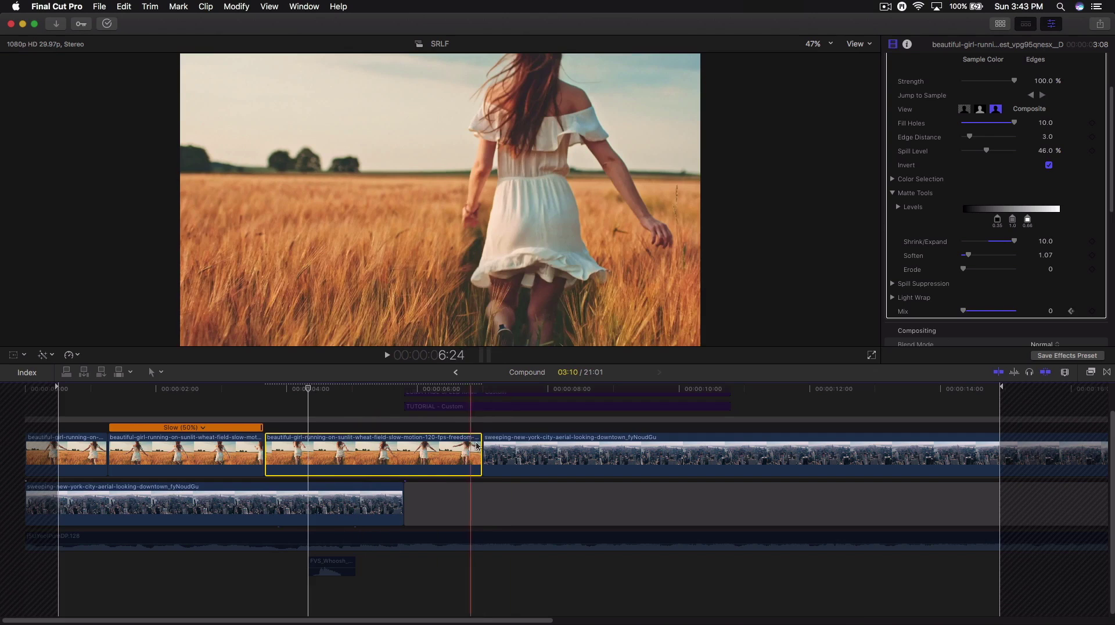
{"action": "left_click_drag", "start_coordinate": [481, 456], "coordinate": [403, 449]}
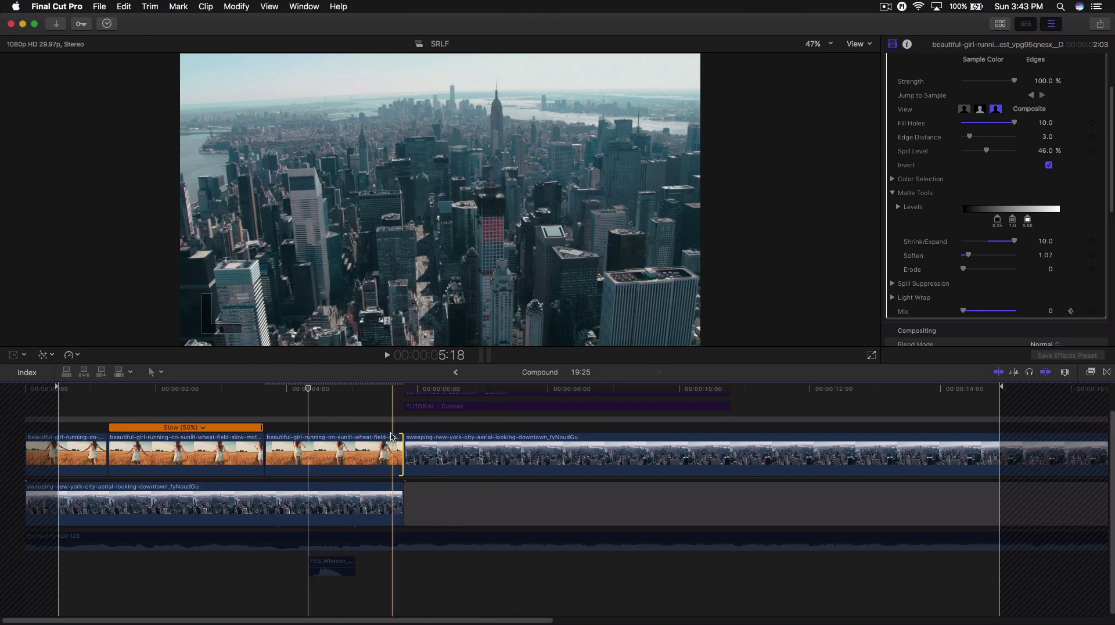
{"action": "left_click", "coordinate": [405, 392]}
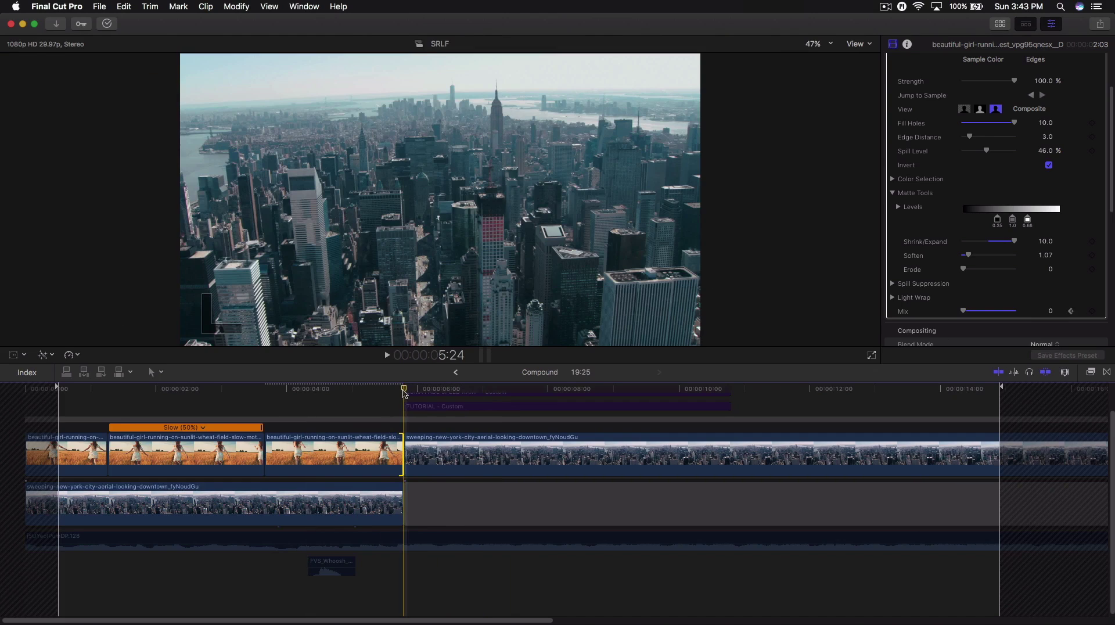
{"action": "key", "text": "Left"}
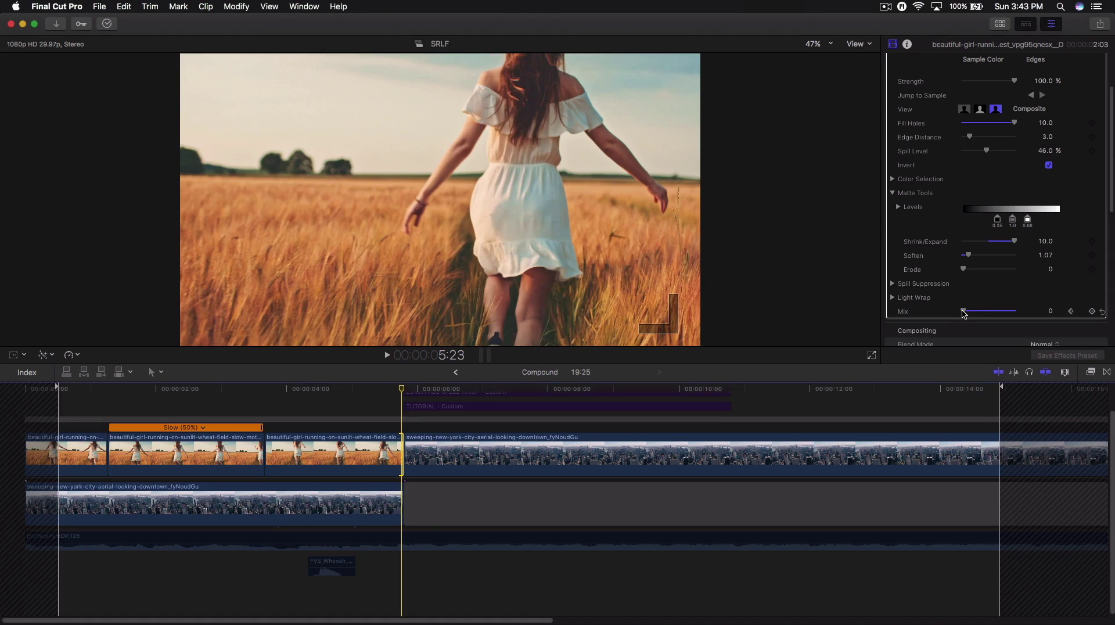
{"action": "left_click_drag", "start_coordinate": [963, 312], "coordinate": [1014, 314]}
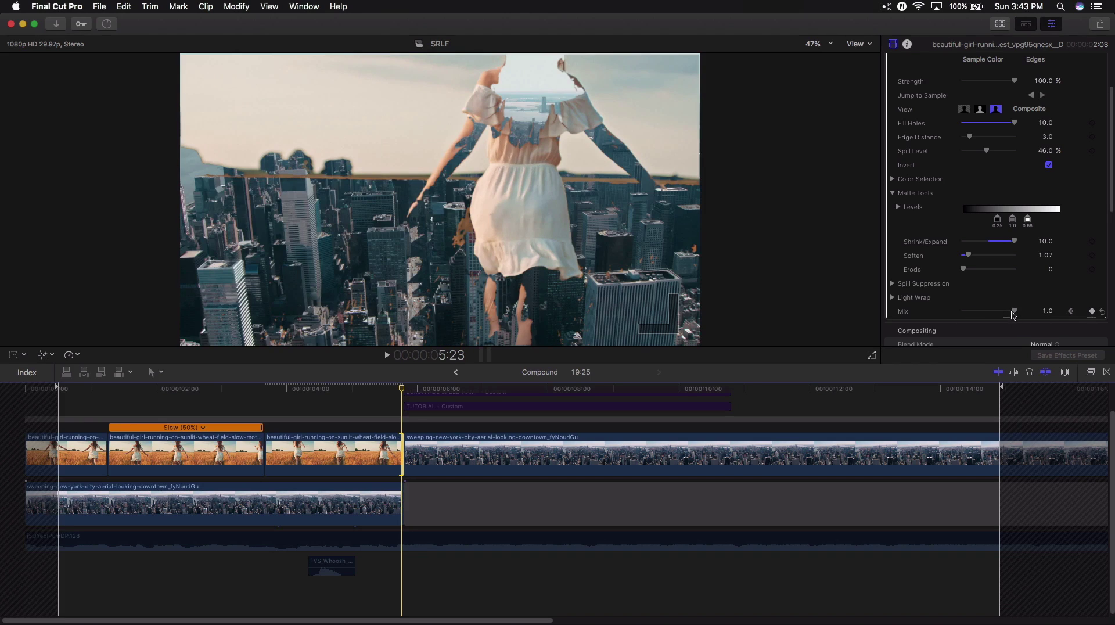
{"action": "key", "text": "Right"}
{"action": "key", "text": "Left"}
{"action": "key", "text": "Left"}
{"action": "key", "text": "Left"}
{"action": "key", "text": "Left"}
{"action": "key", "text": "Left"}
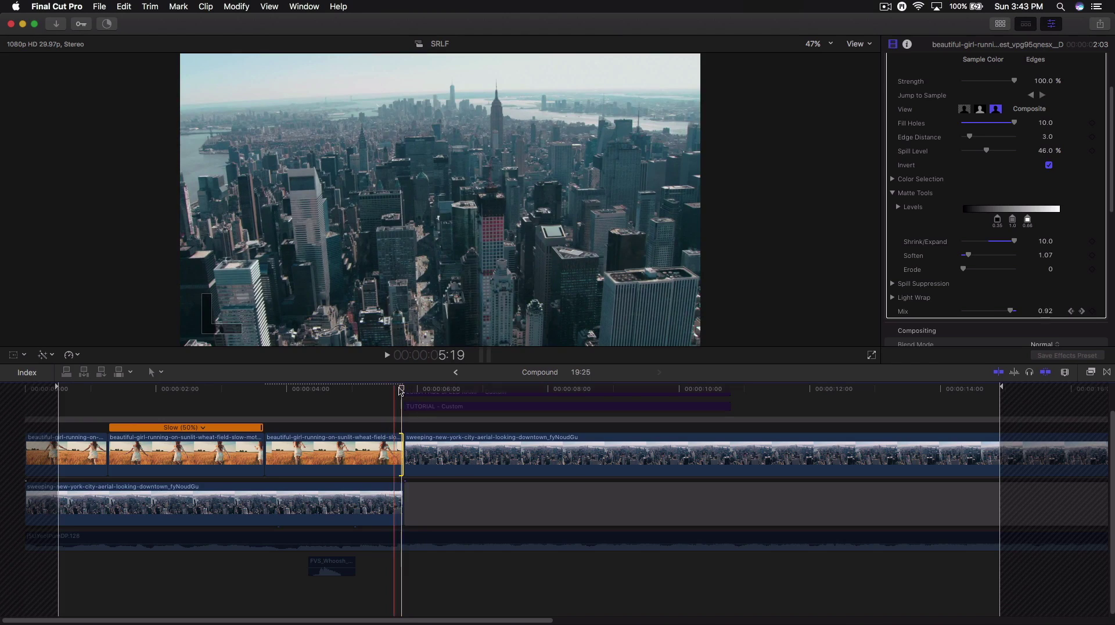
{"action": "key", "text": "Right"}
{"action": "key", "text": "Right"}
{"action": "key", "text": "Right"}
{"action": "key", "text": "Right"}
{"action": "key", "text": "Right"}
{"action": "key", "text": "Left"}
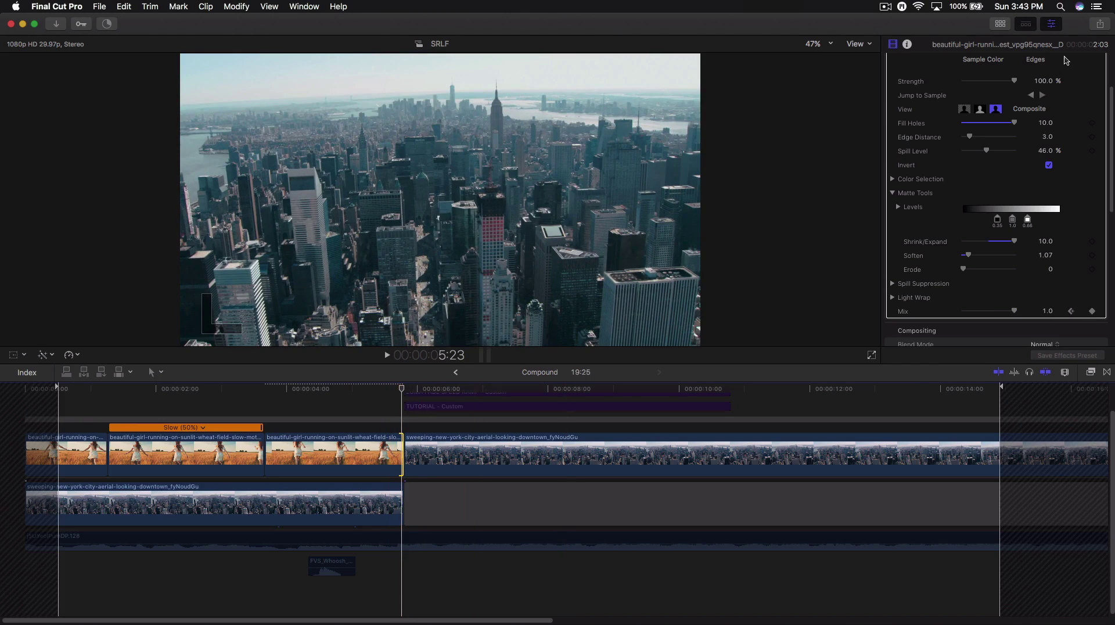
Place a Cross Dissolve on the wheat-to-city edit point
{"action": "left_click", "coordinate": [1052, 25]}
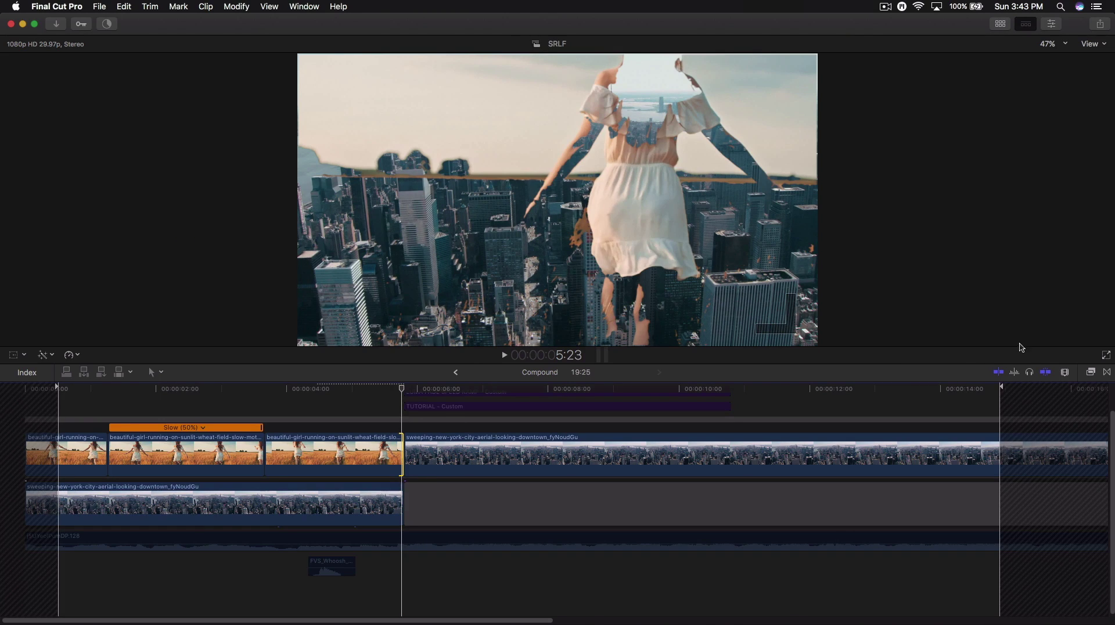
{"action": "left_click", "coordinate": [1091, 372]}
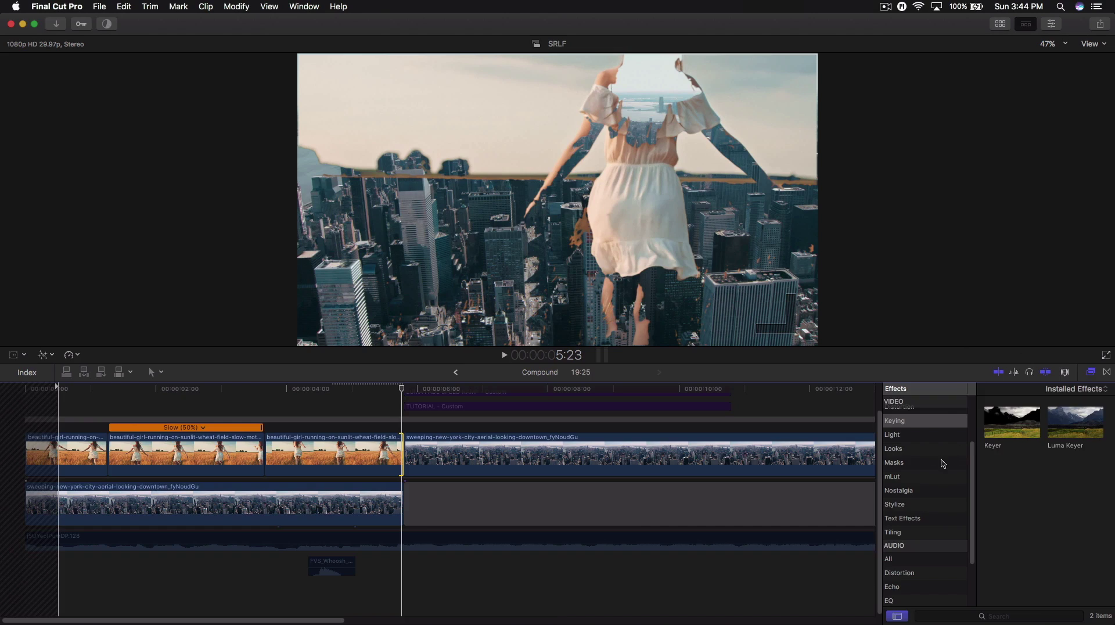
{"action": "key", "text": "ctrl+super+5"}
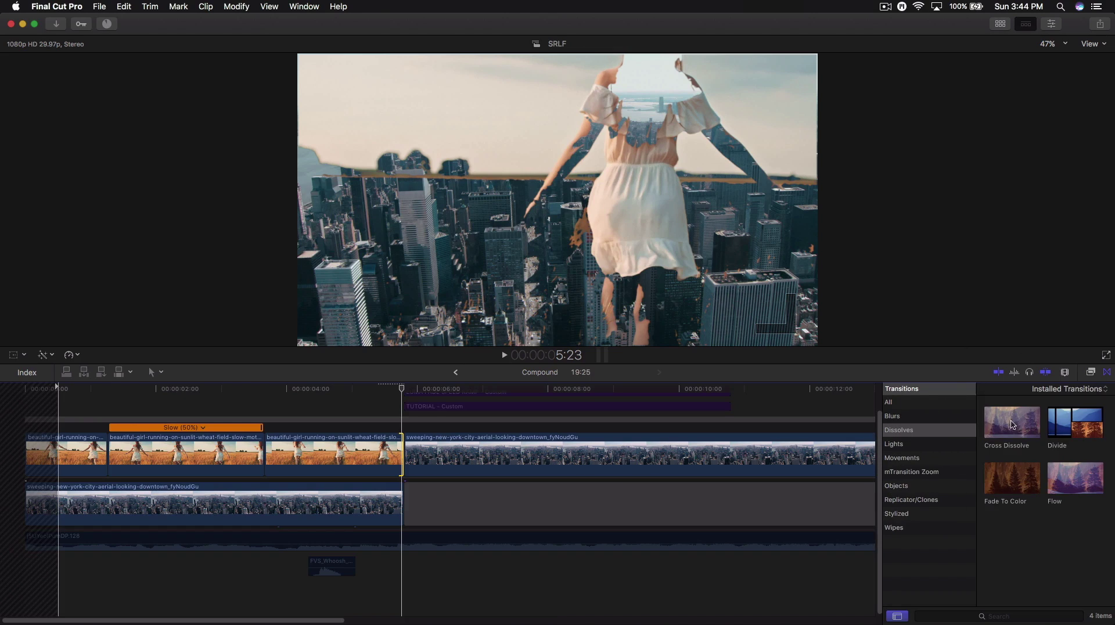
{"action": "left_click_drag", "start_coordinate": [1013, 425], "coordinate": [400, 453]}
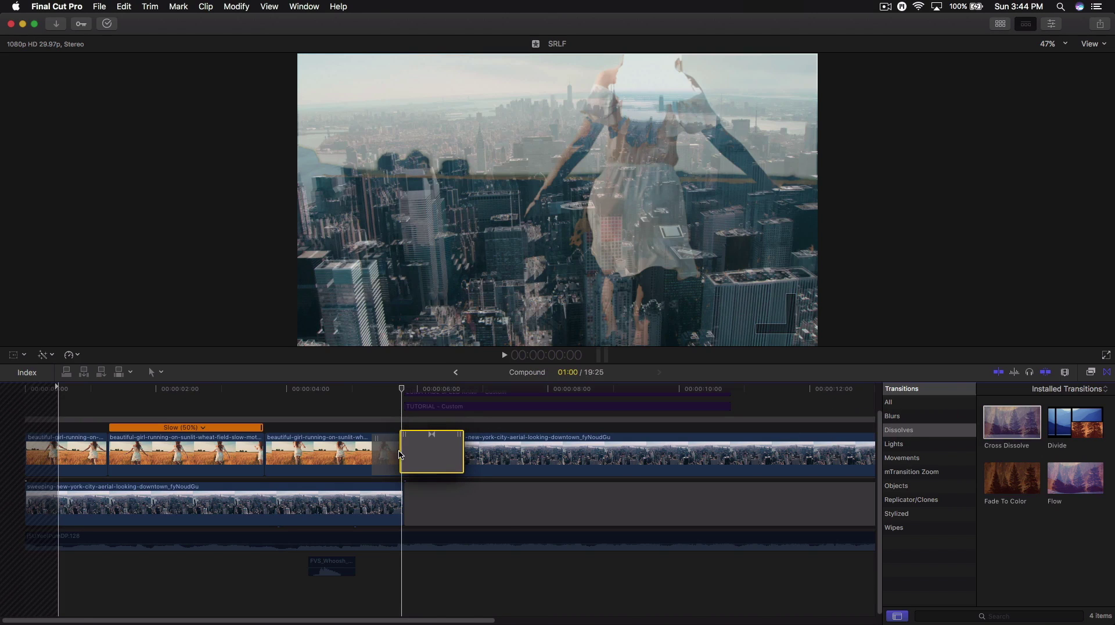
Lengthen the cross dissolve and shift the whoosh sound slightly later
{"action": "key", "text": "super+equal"}
{"action": "left_click_drag", "start_coordinate": [383, 451], "coordinate": [446, 450]}
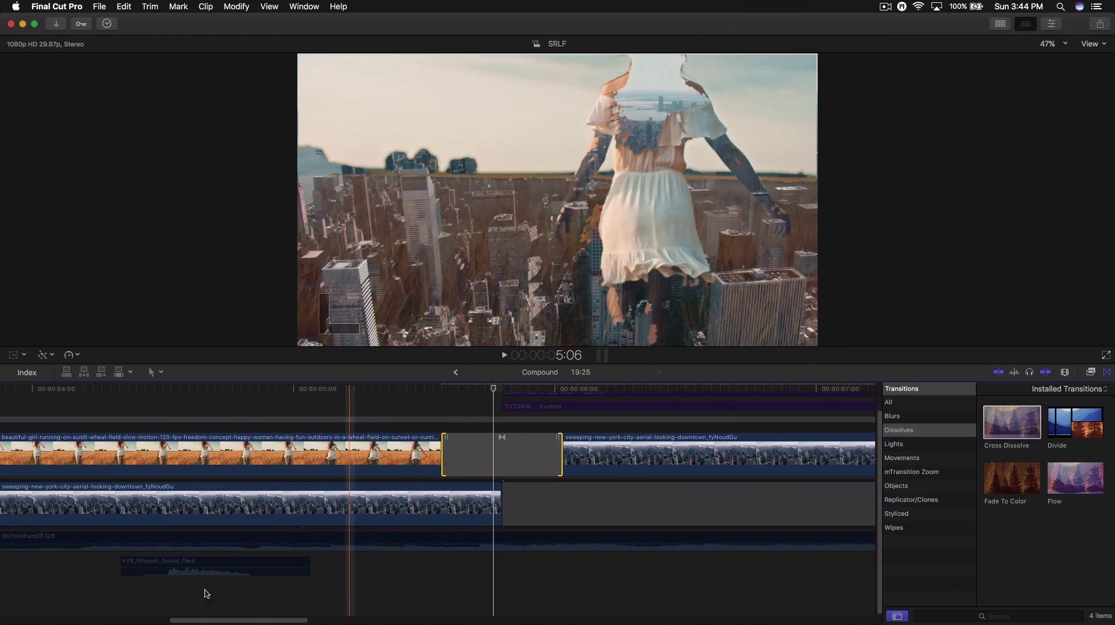
{"action": "left_click_drag", "start_coordinate": [169, 568], "coordinate": [333, 570]}
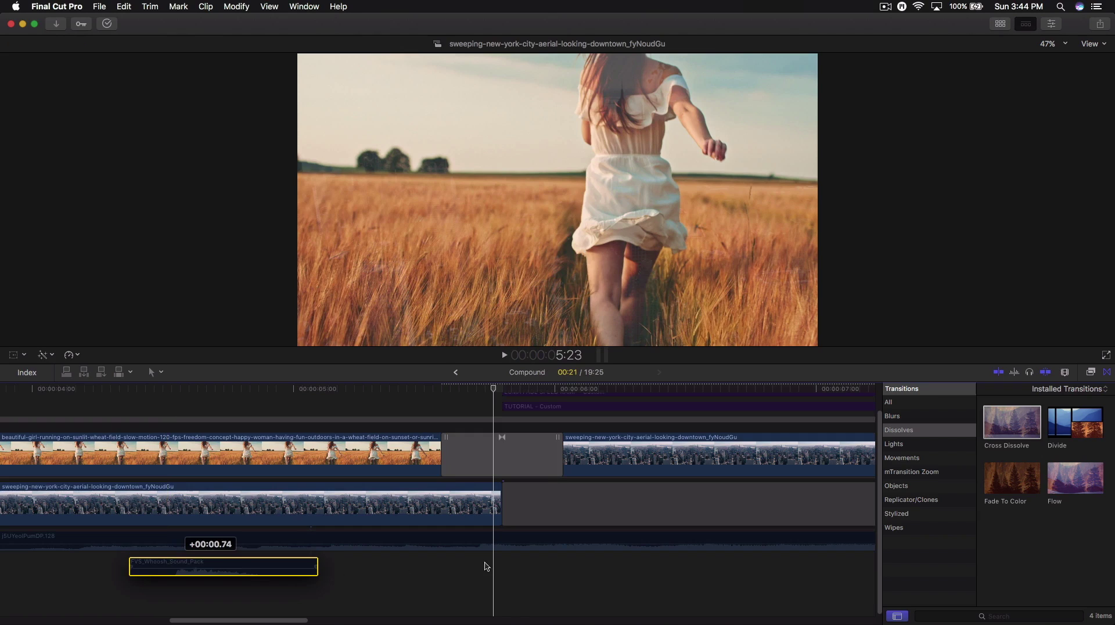
{"action": "left_click_drag", "start_coordinate": [524, 568], "coordinate": [527, 568]}
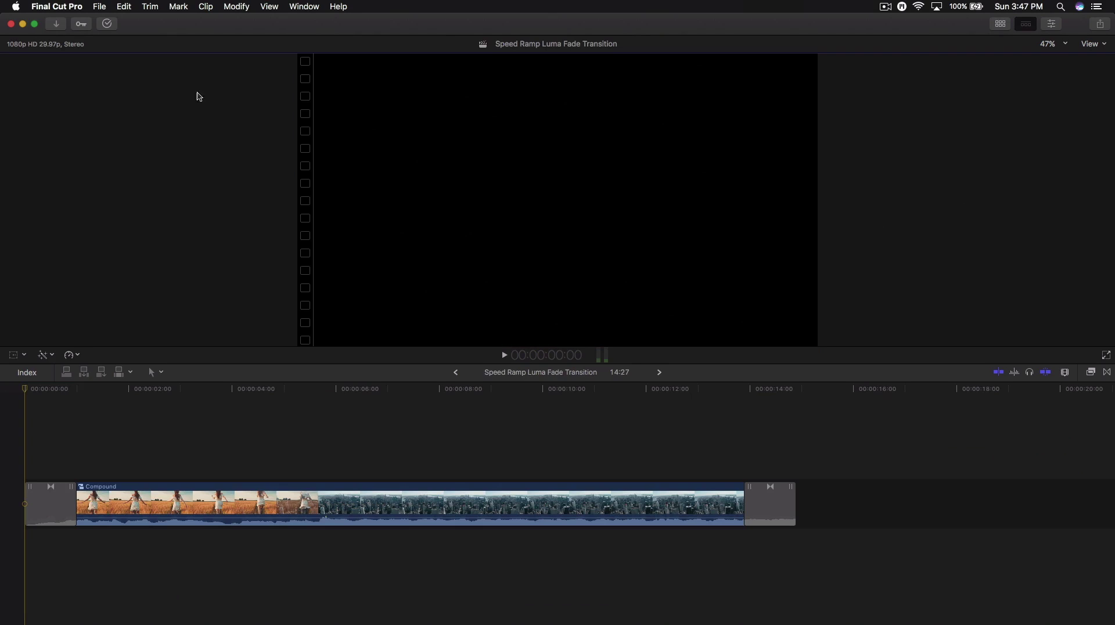
{"action": "left_click", "coordinate": [75, 388]}
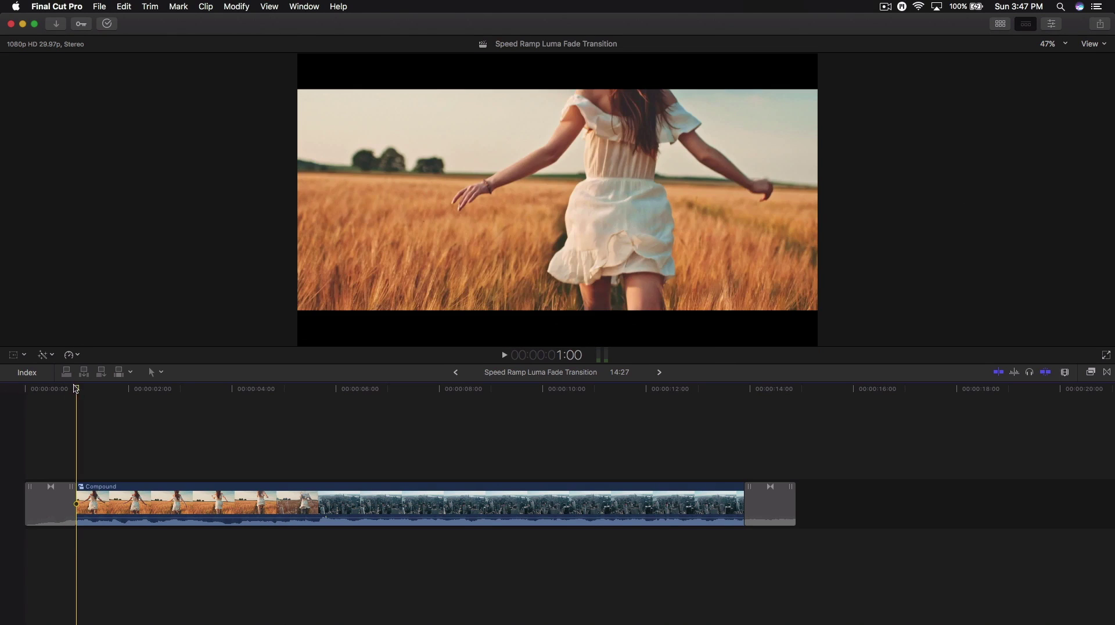
{"action": "left_click", "coordinate": [104, 389]}
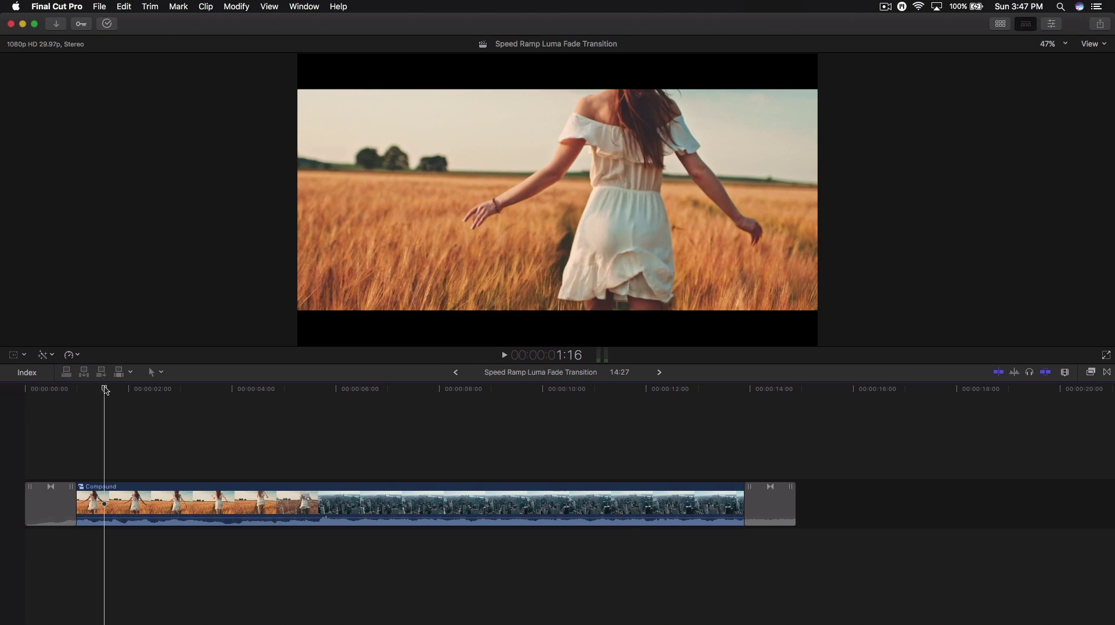
{"action": "left_click_drag", "start_coordinate": [106, 390], "coordinate": [25, 393]}
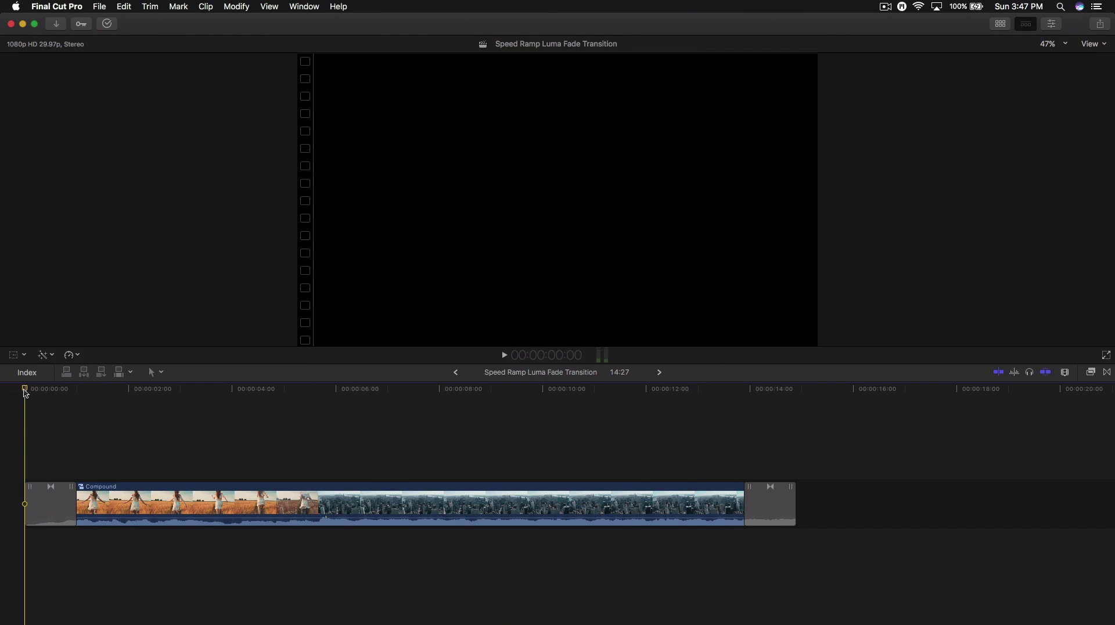